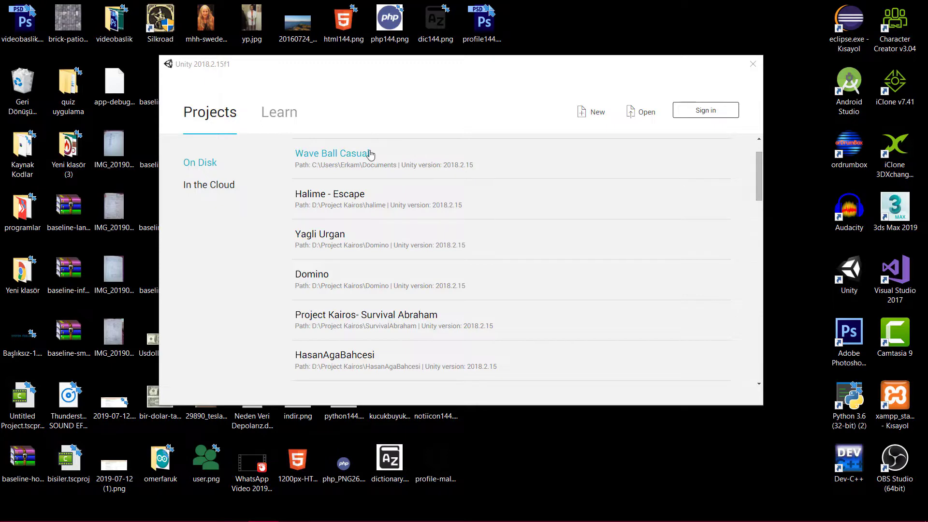
# - Browse the launcher's Learn page (Tutorial Projects, Resources, Links), ending on the four Basic Tutorials
pyautogui.click(289, 119)
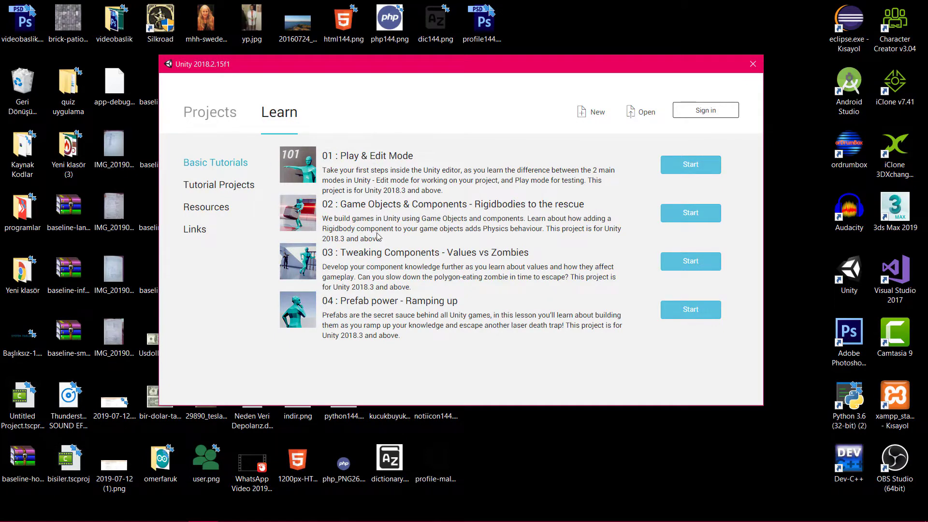
pyautogui.click(200, 187)
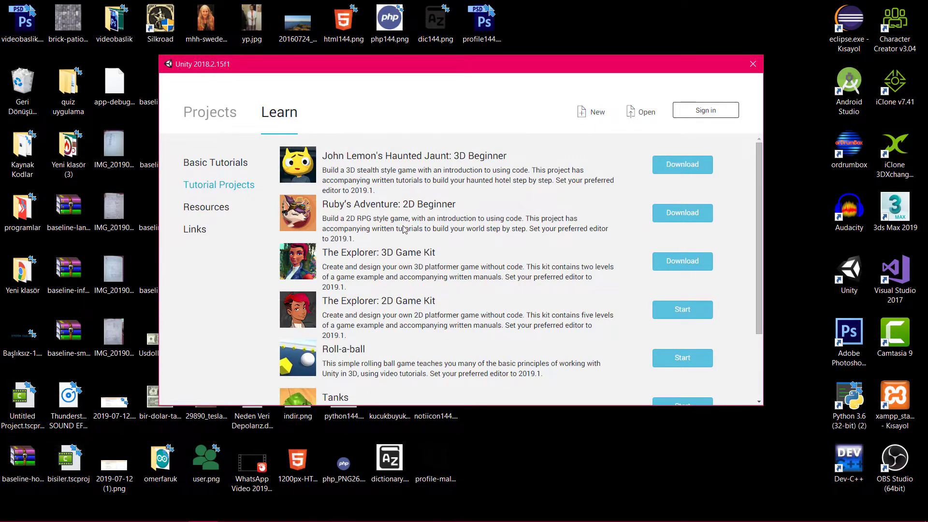
pyautogui.scroll(-3, 425, 198)
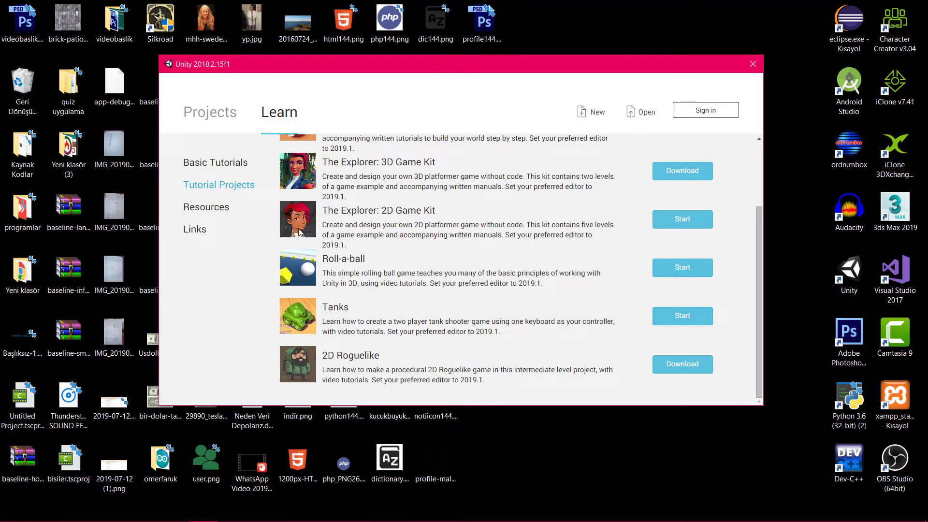
pyautogui.scroll(3, 298, 233)
pyautogui.click(223, 209)
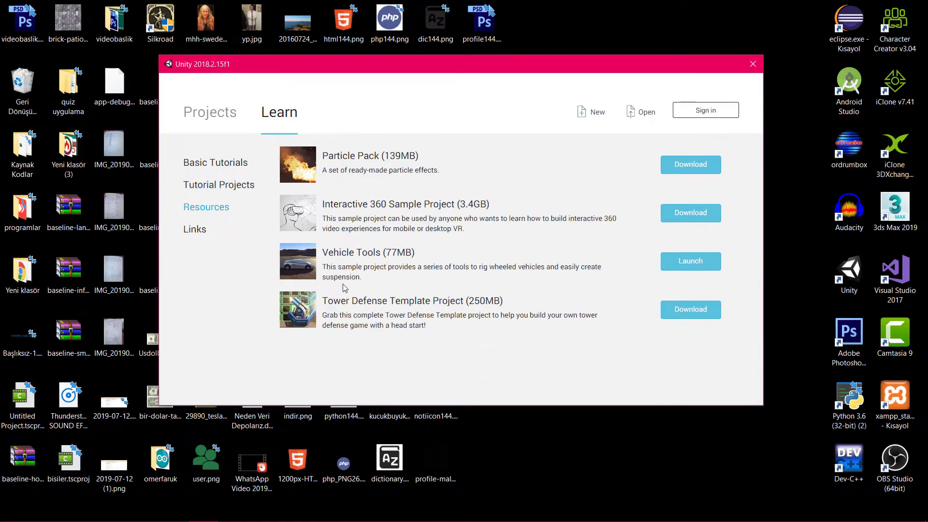
pyautogui.click(195, 229)
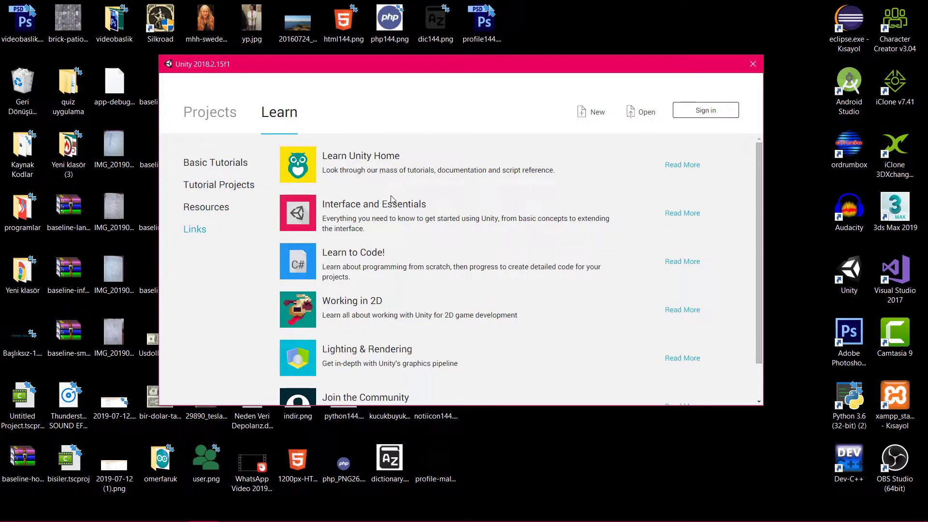
pyautogui.scroll(-1, 393, 212)
pyautogui.scroll(1, 395, 232)
pyautogui.click(235, 163)
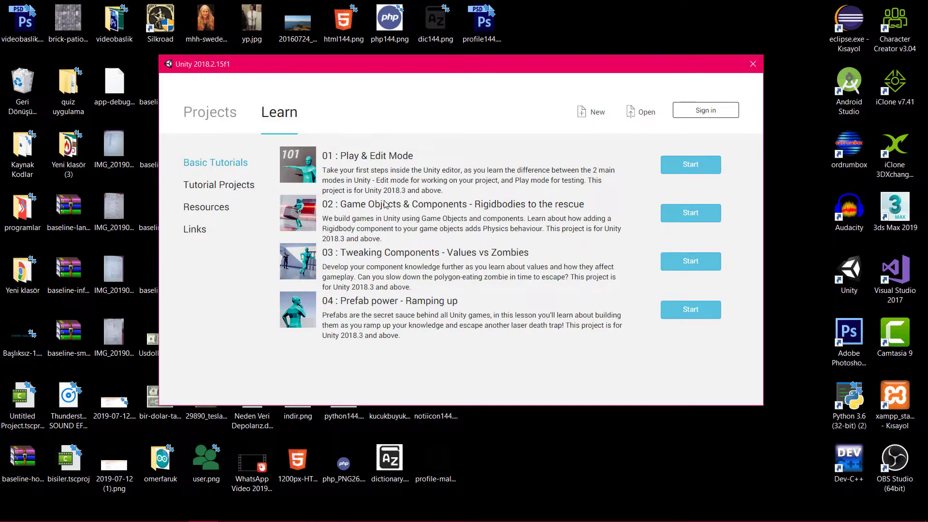
# - Find Halime - Escape in the On Disk projects list and open it
pyautogui.click(213, 117)
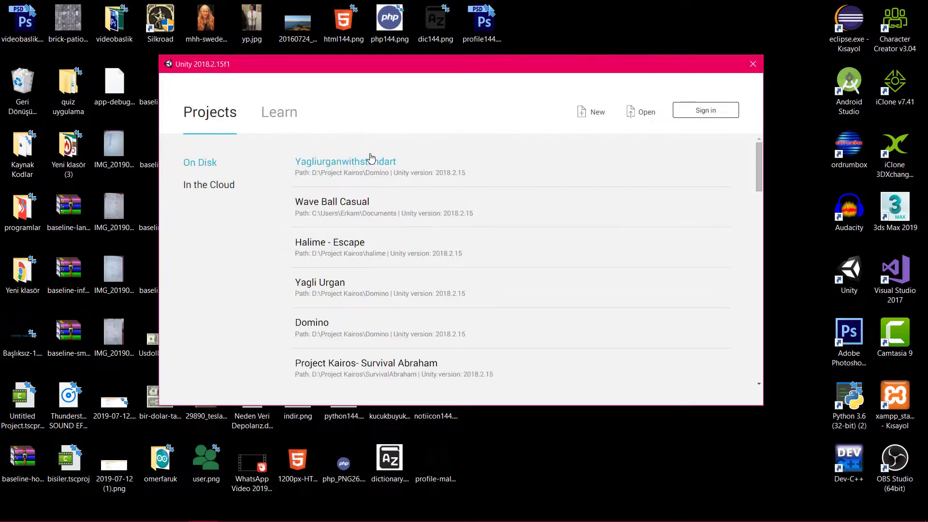
pyautogui.scroll(-2, 448, 225)
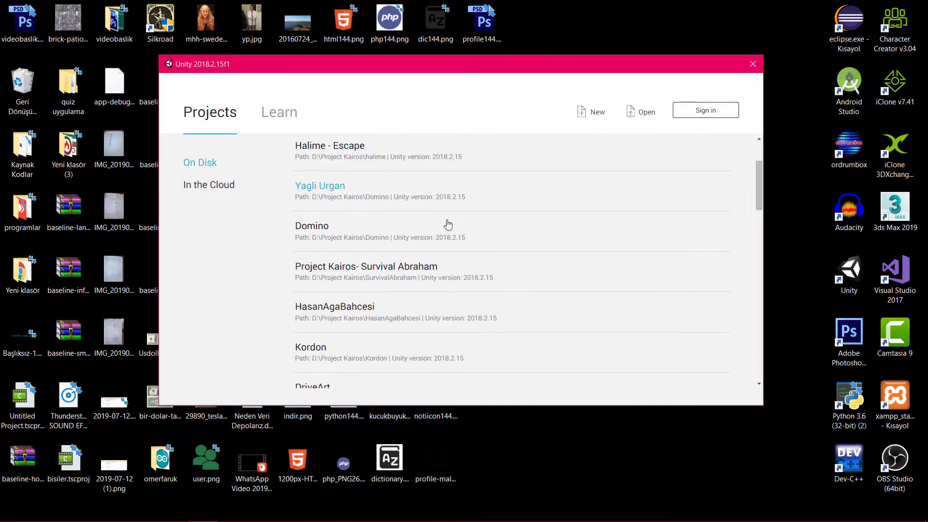
pyautogui.scroll(-1, 368, 306)
pyautogui.scroll(-1, 362, 327)
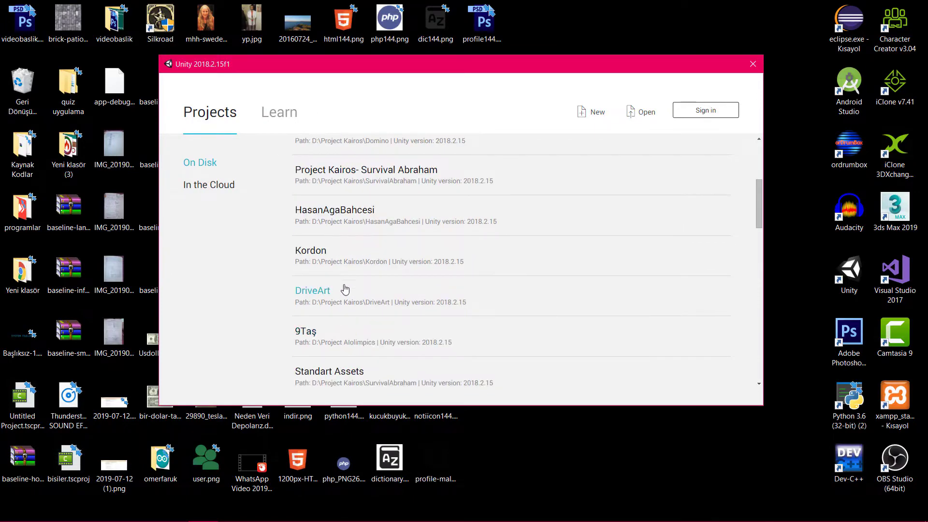
pyautogui.scroll(1, 346, 288)
pyautogui.scroll(1, 348, 285)
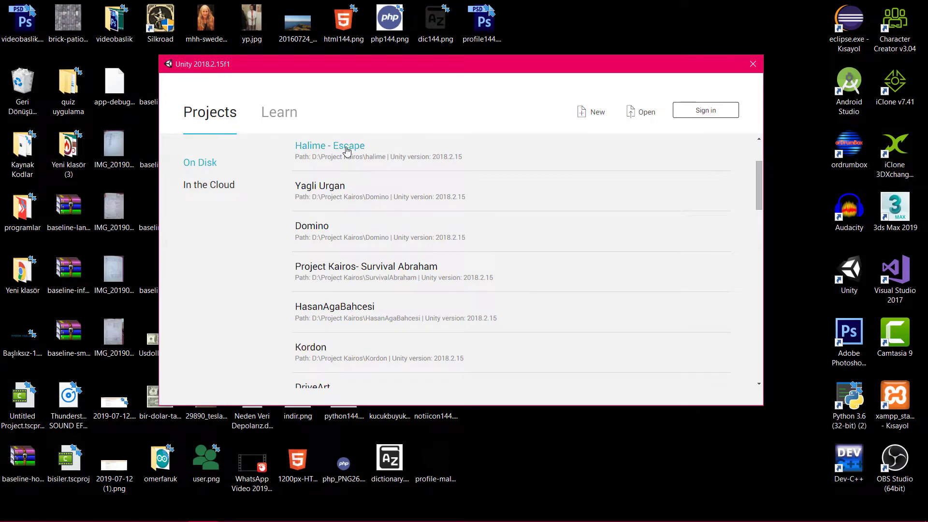
pyautogui.click(346, 146)
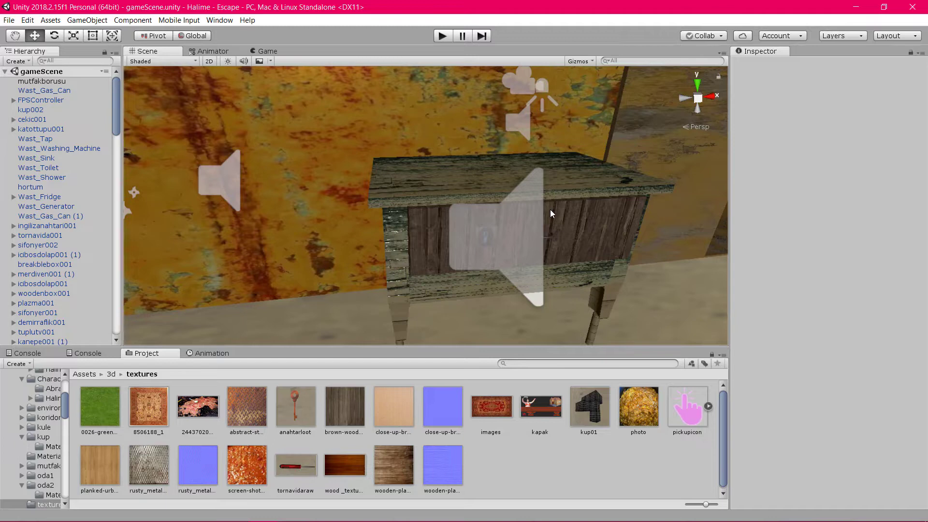
# - Enter Play mode and lock the cursor in the Game view for first-person control
pyautogui.click(448, 33)
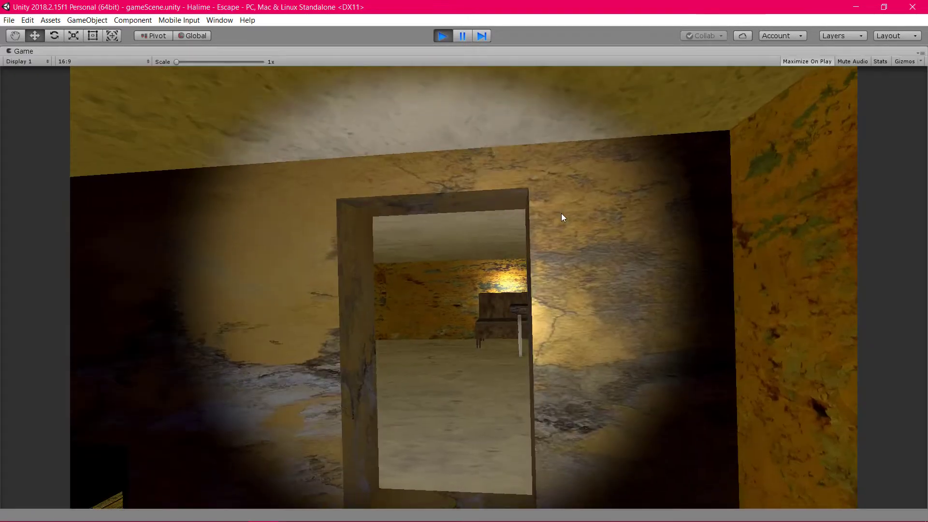
pyautogui.click(561, 213)
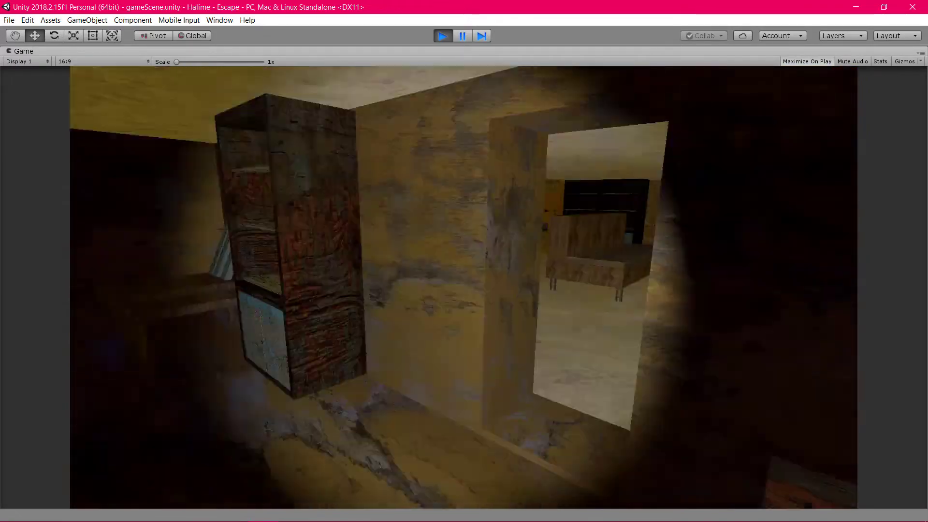
# - Walk up to the bookshelf and pick up the hammer from the shelf
pyautogui.press('w')
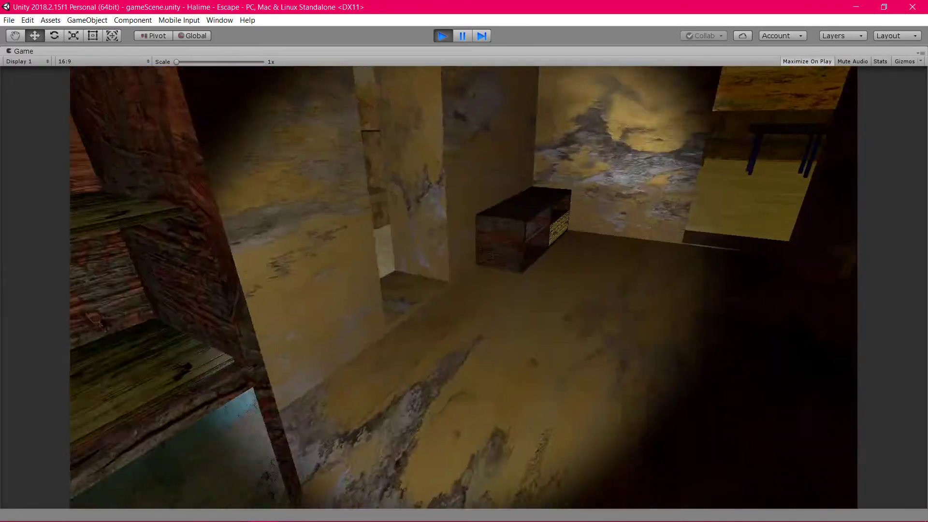
pyautogui.press('w')
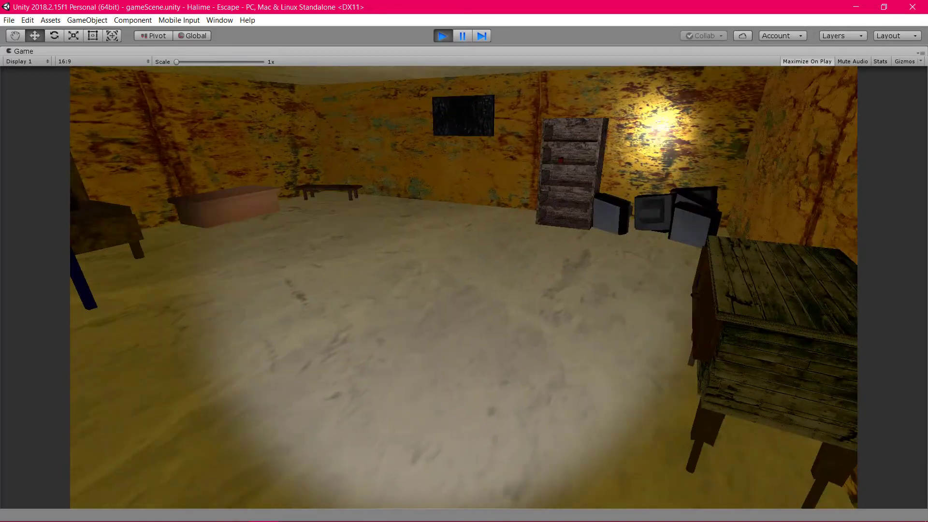
pyautogui.press('w')
pyautogui.press('w')
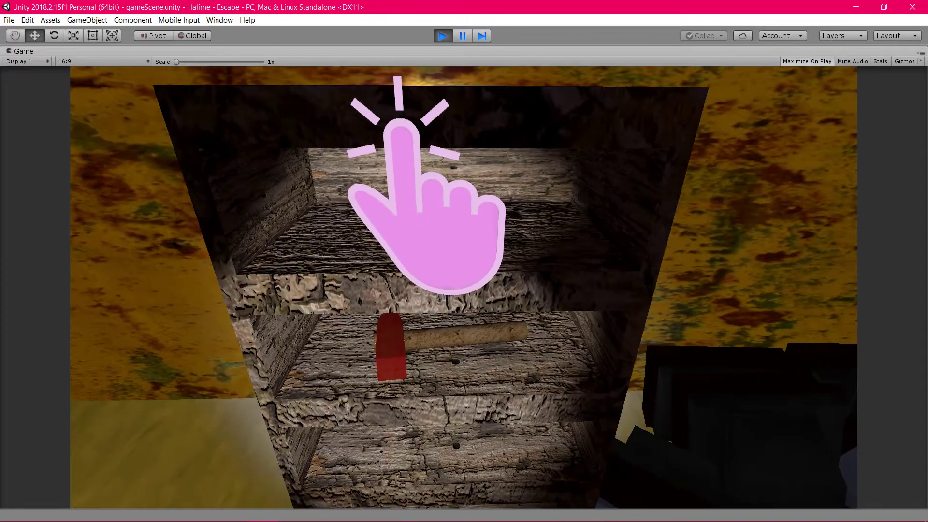
pyautogui.click(464, 287)
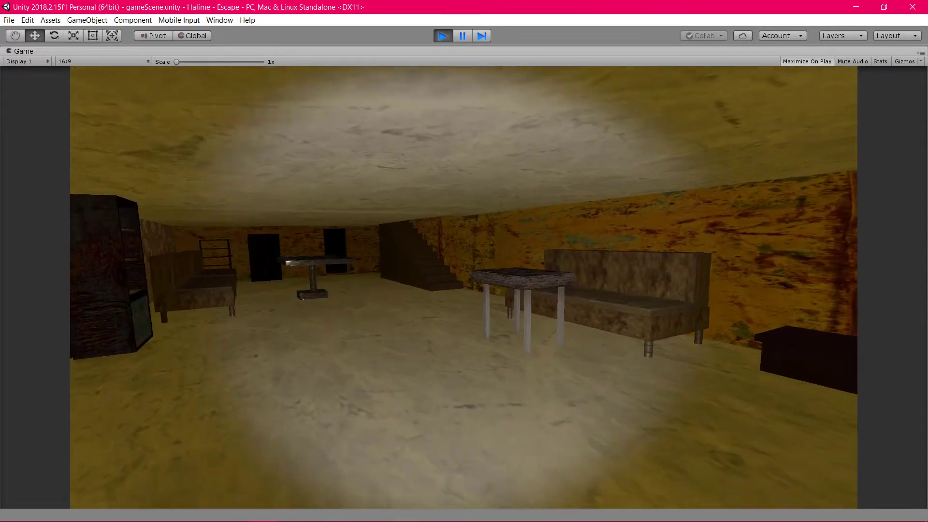
# - Walk down the stairs into the next room to see the stacked monitors and marble frame
pyautogui.press('w')
pyautogui.press('w')
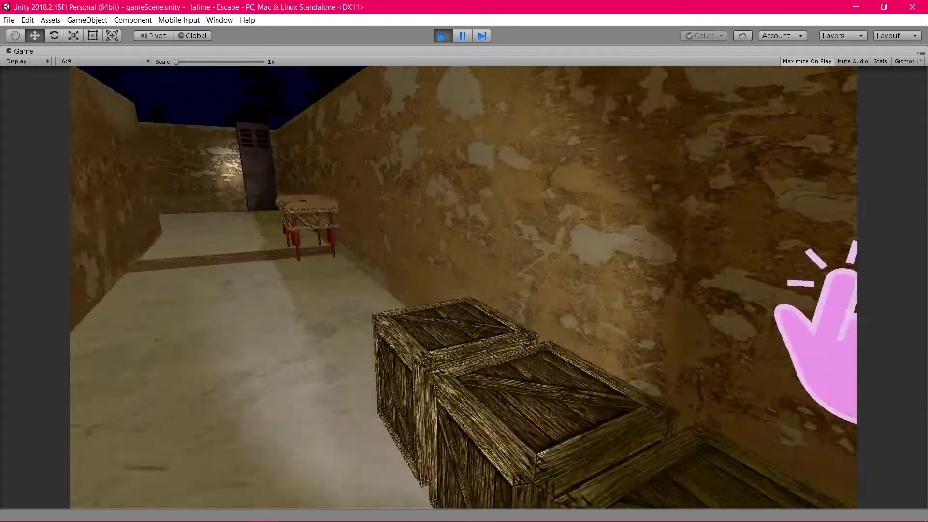
pyautogui.press('w')
pyautogui.press('w')
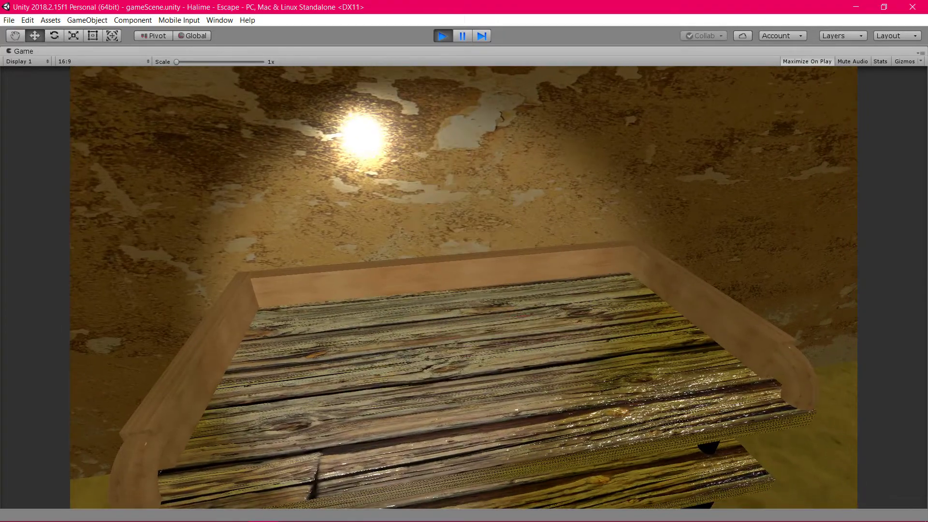
pyautogui.press('w')
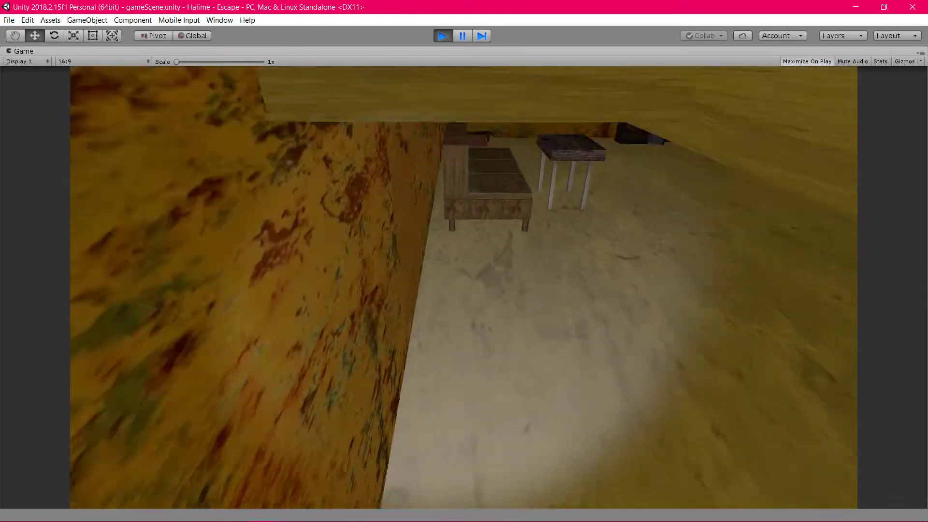
pyautogui.press('w')
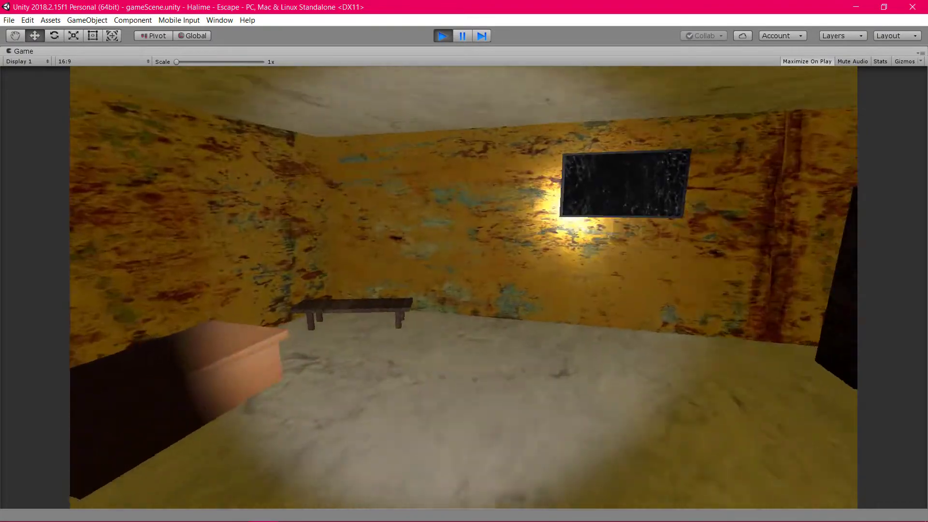
pyautogui.press('w')
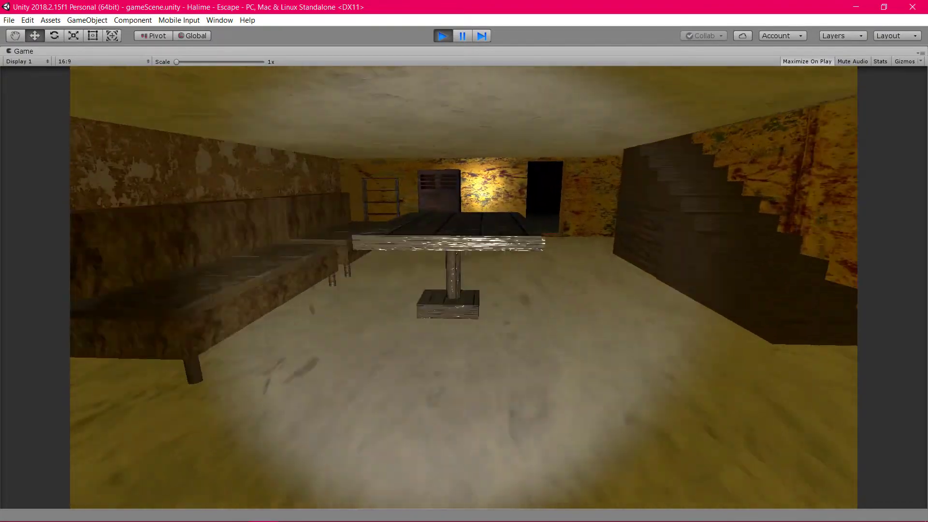
pyautogui.press('w')
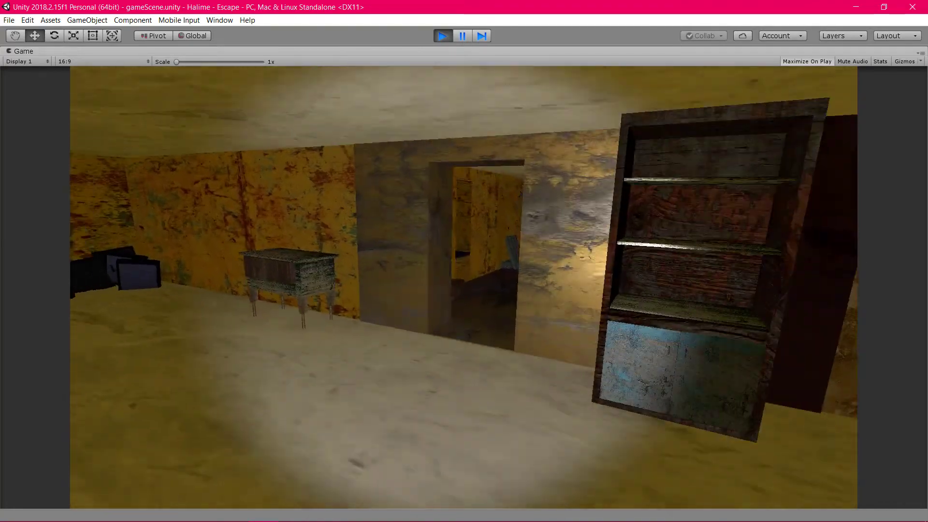
pyautogui.press('w')
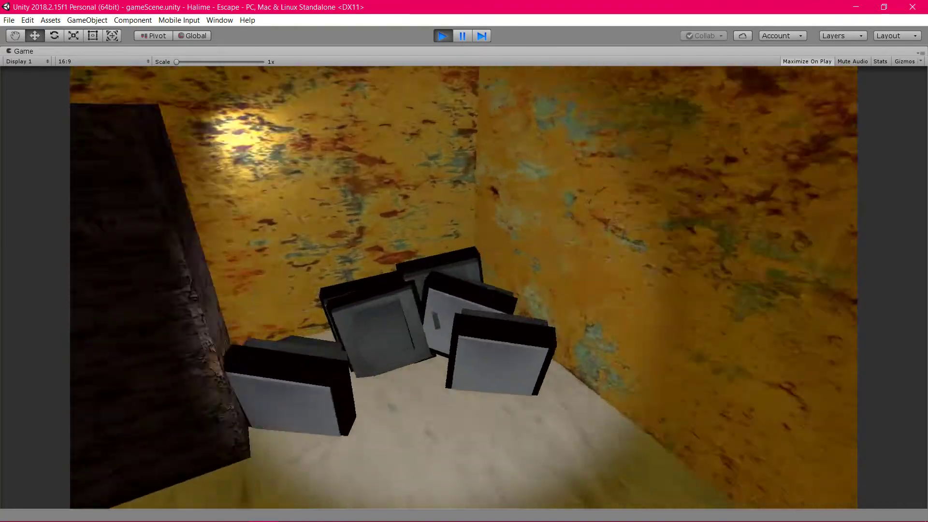
pyautogui.press('w')
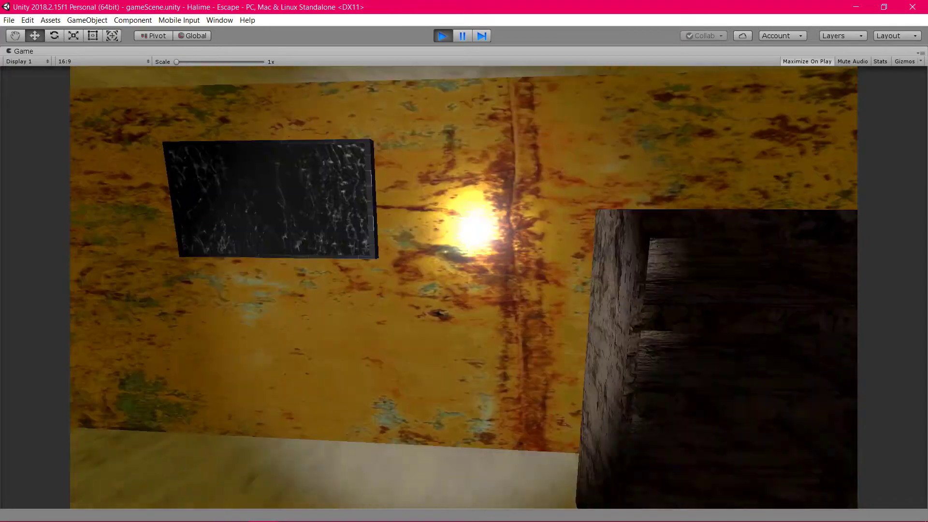
pyautogui.press('w')
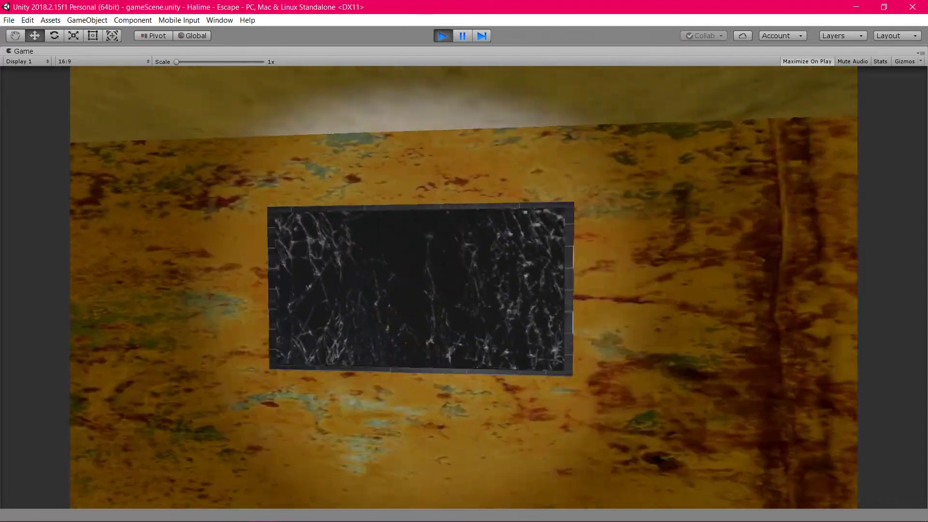
# - Walk back past the bed and bookshelf, then through the doorway into the kitchen
pyautogui.press('s')
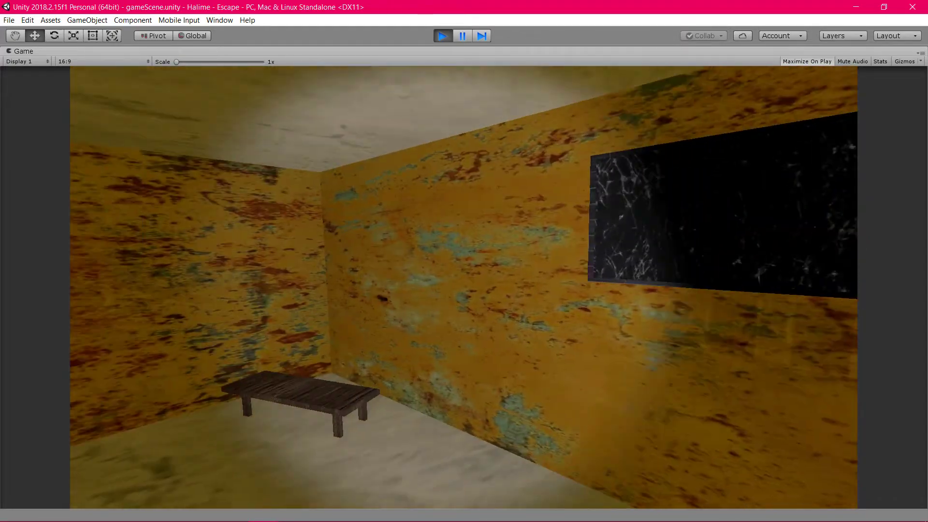
pyautogui.press('w')
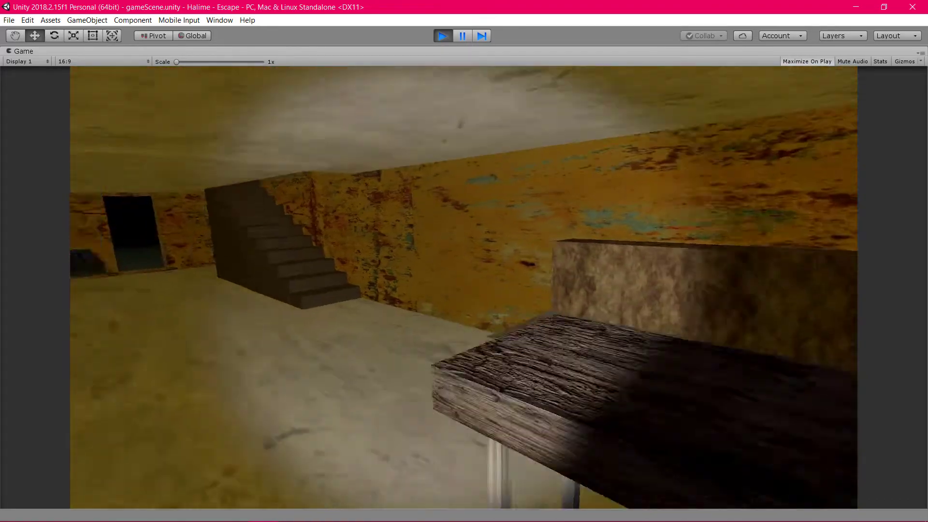
pyautogui.press('w')
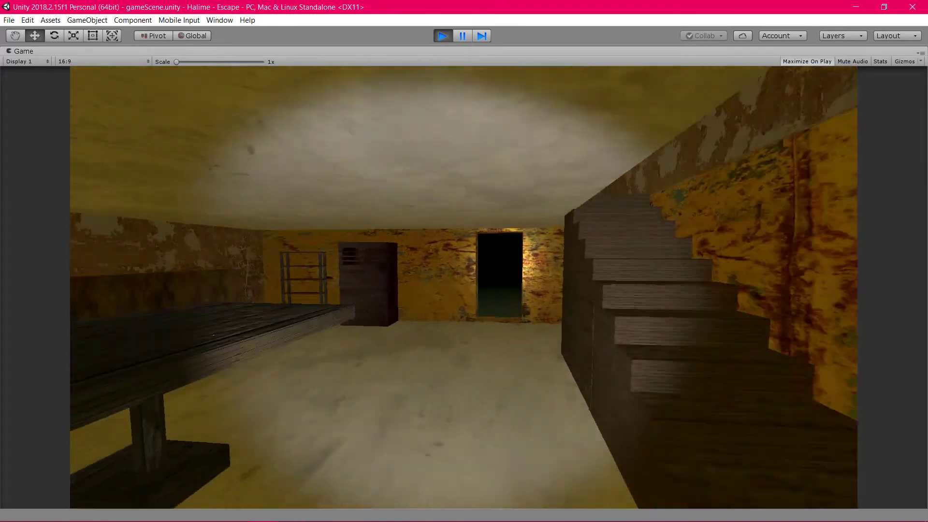
pyautogui.press('w')
pyautogui.press('w')
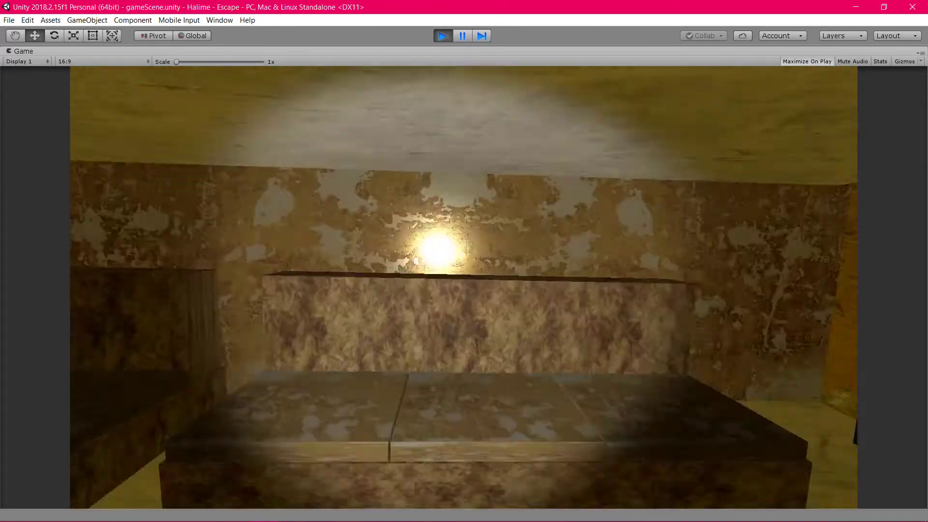
pyautogui.press('w')
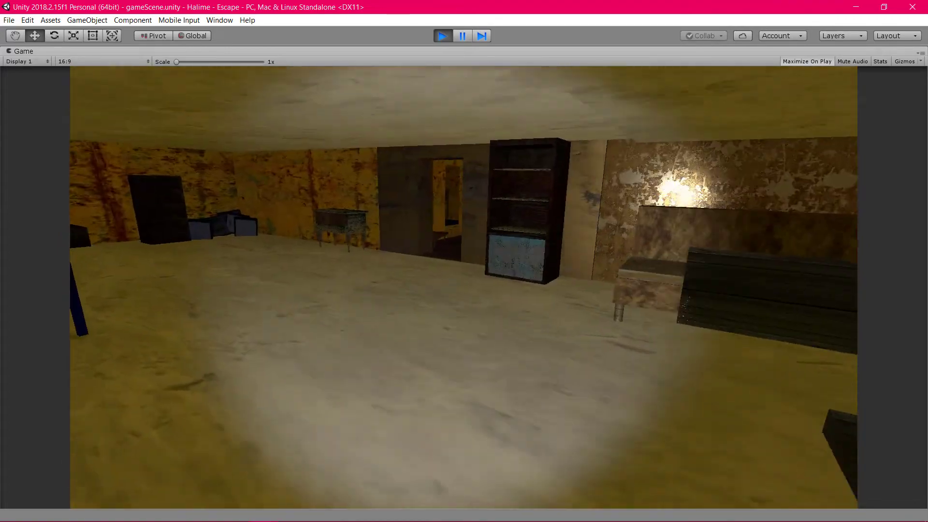
pyautogui.press('w')
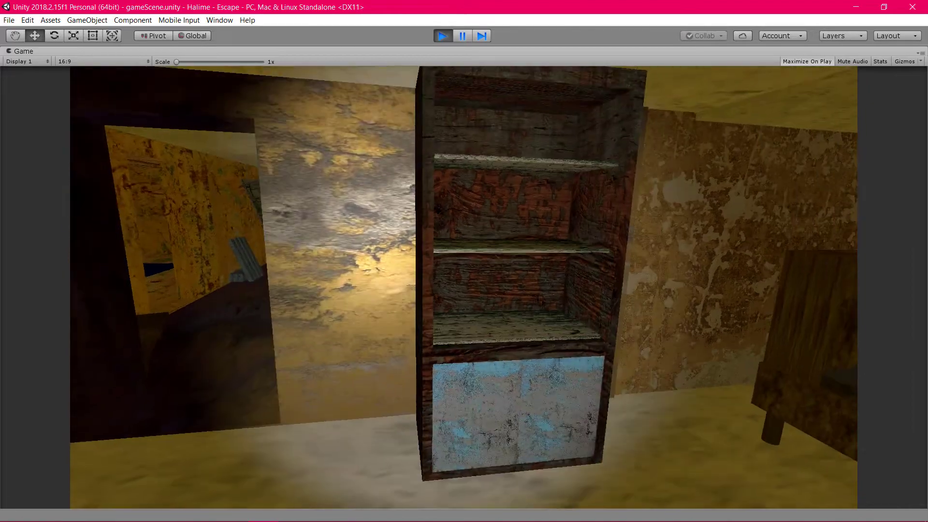
pyautogui.press('w')
pyautogui.press('w')
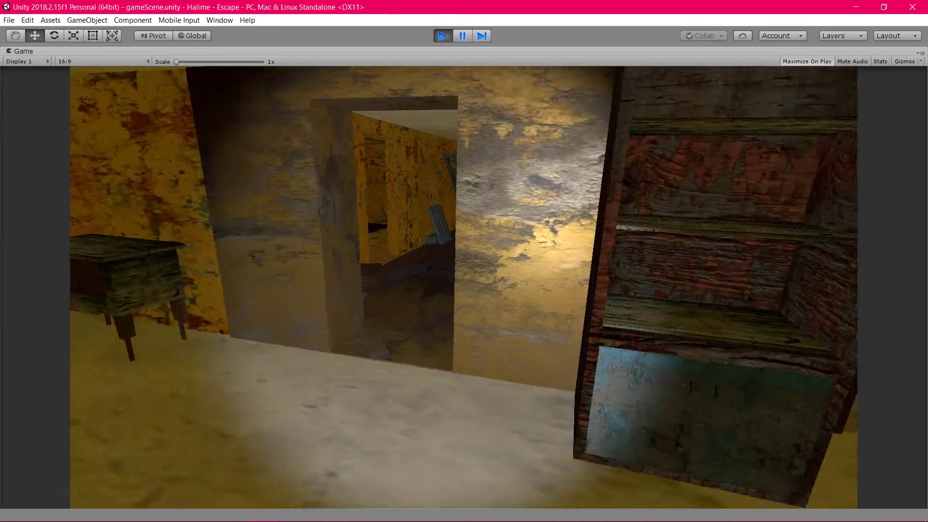
pyautogui.press('w')
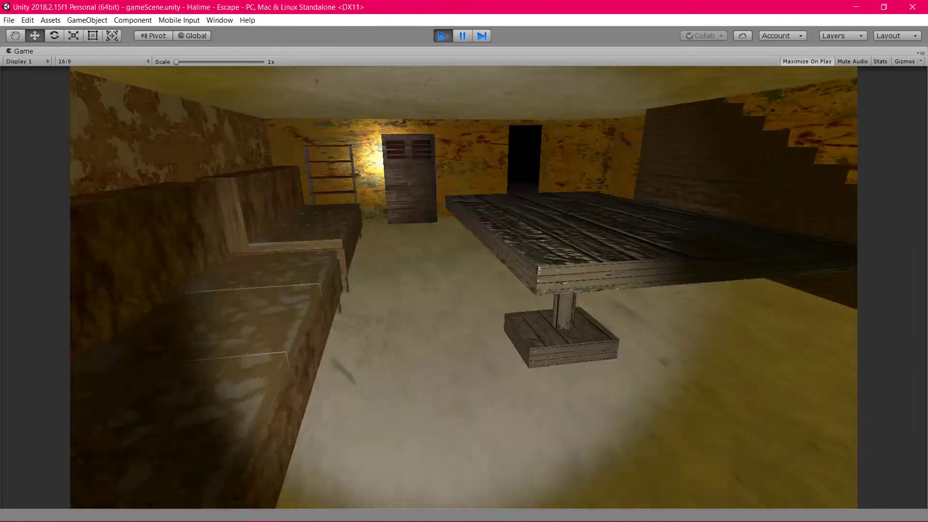
pyautogui.press('w')
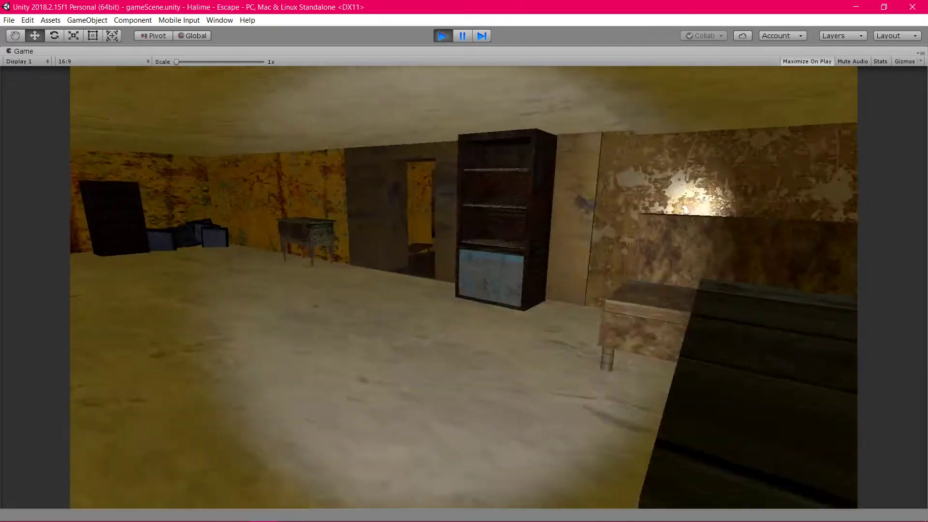
pyautogui.press('w')
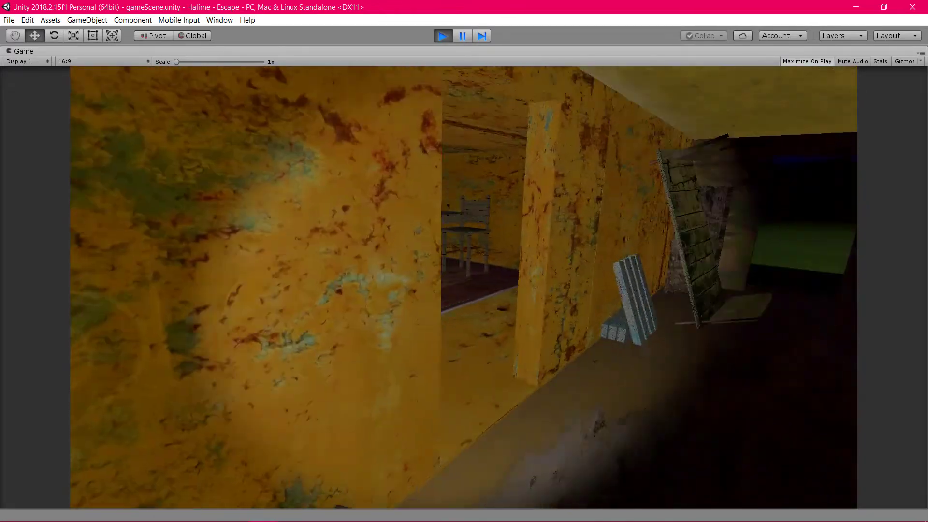
pyautogui.press('w')
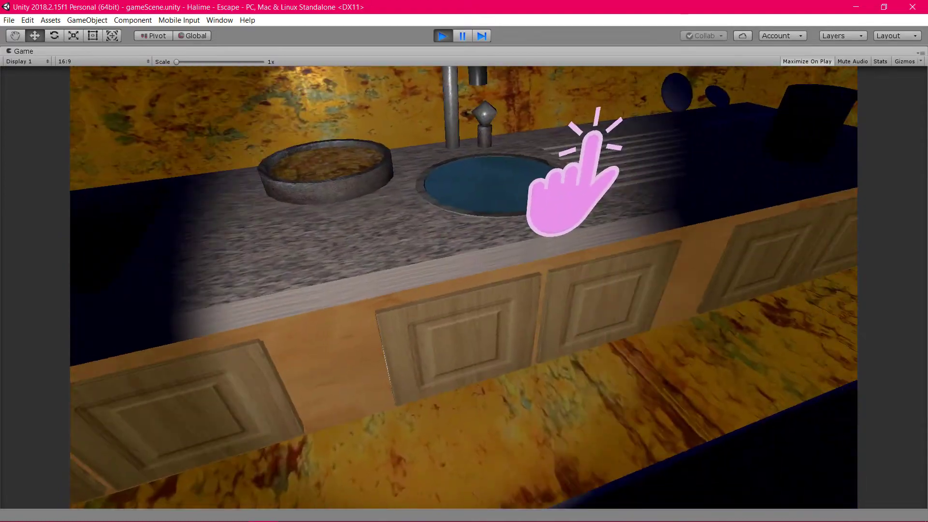
# - Open the cabinet door under the sink, then walk back through the corridor toward the stairs
pyautogui.click(595, 136)
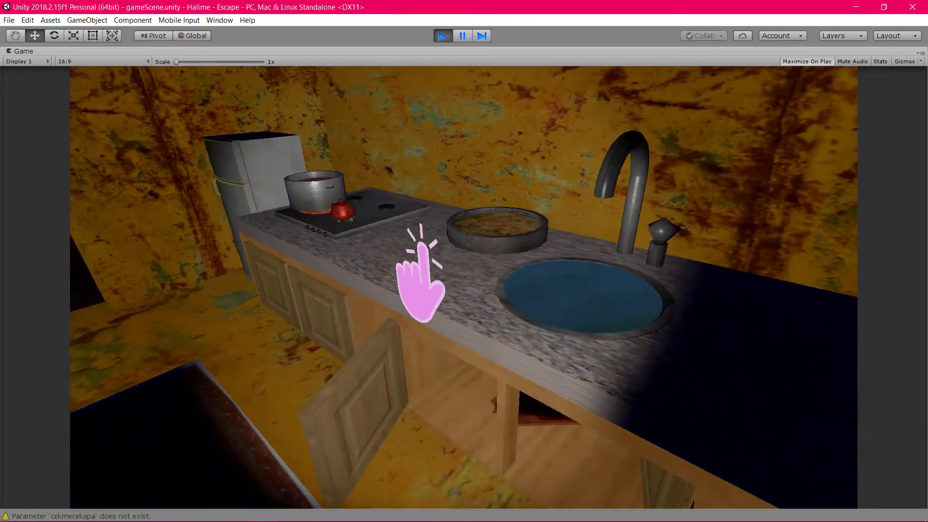
pyautogui.press('s')
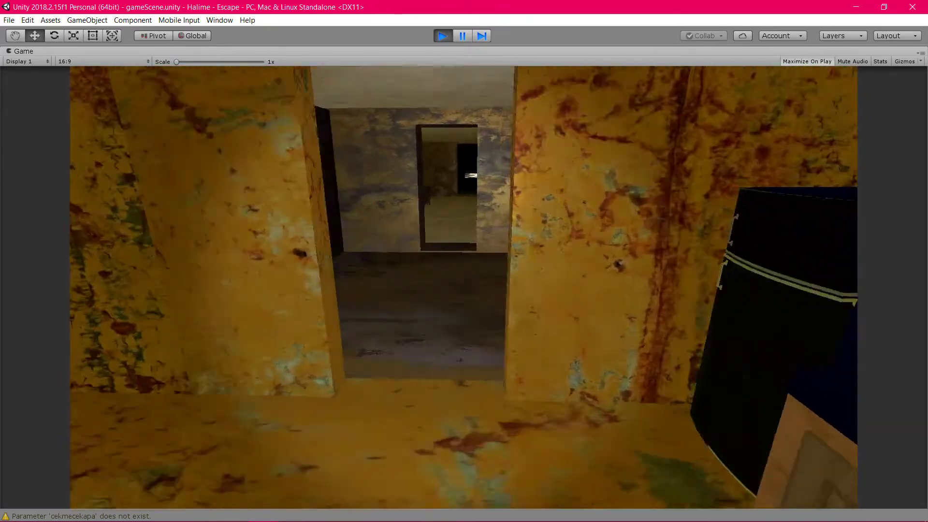
pyautogui.press('w')
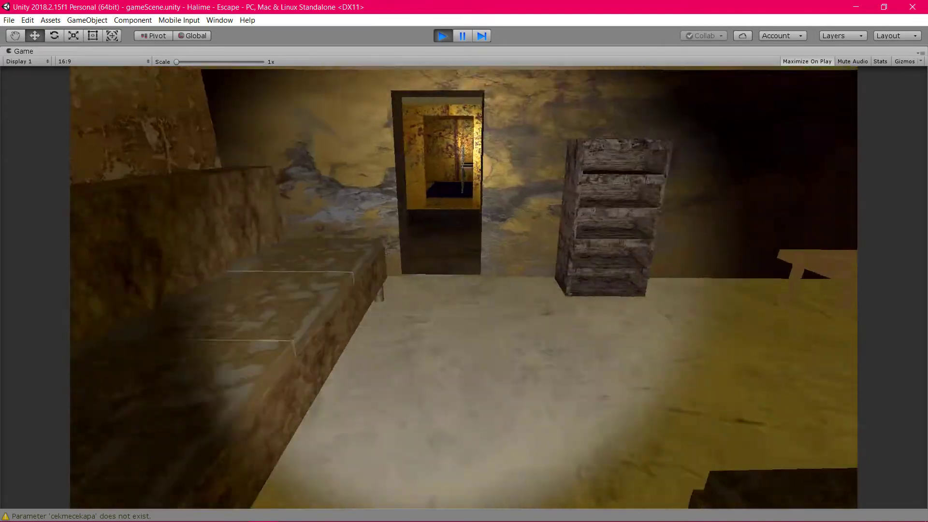
pyautogui.press('w')
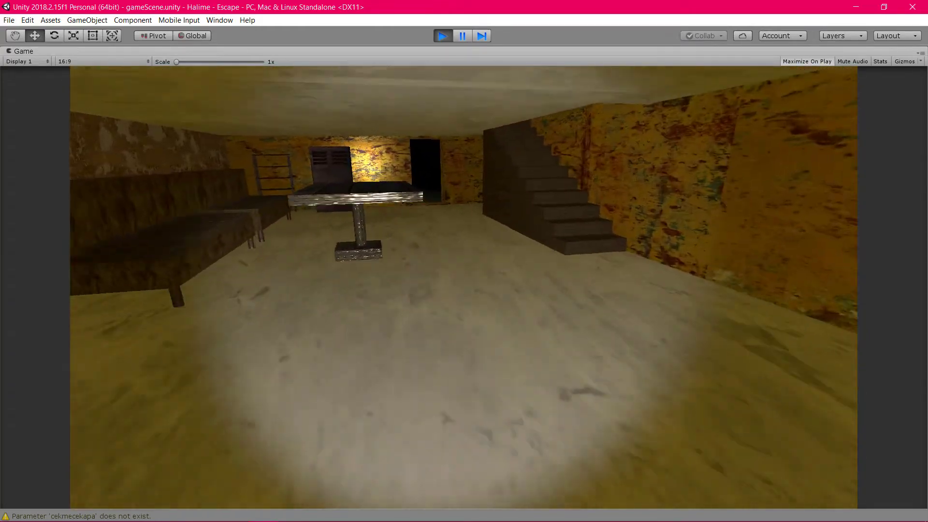
# - Climb the stairs and walk the upper corridor into the bedroom past the crate and generator
pyautogui.press('w')
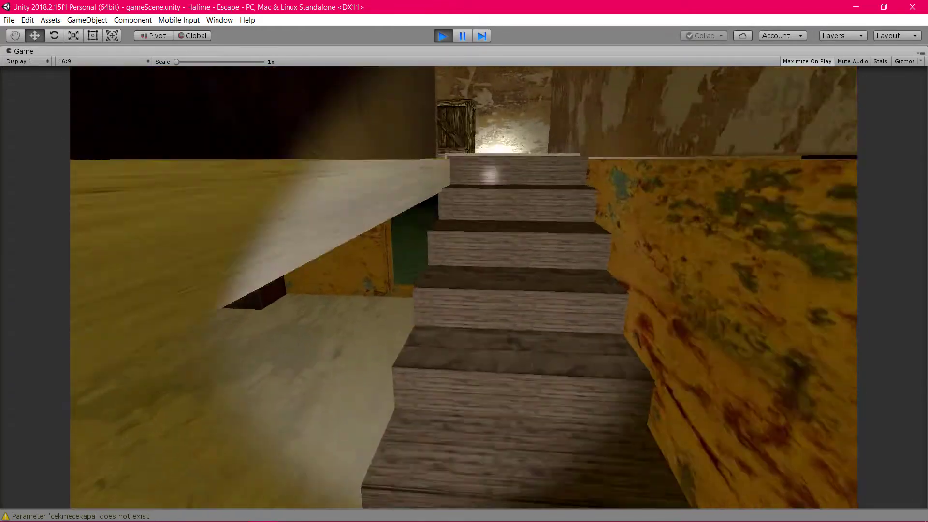
pyautogui.press('w')
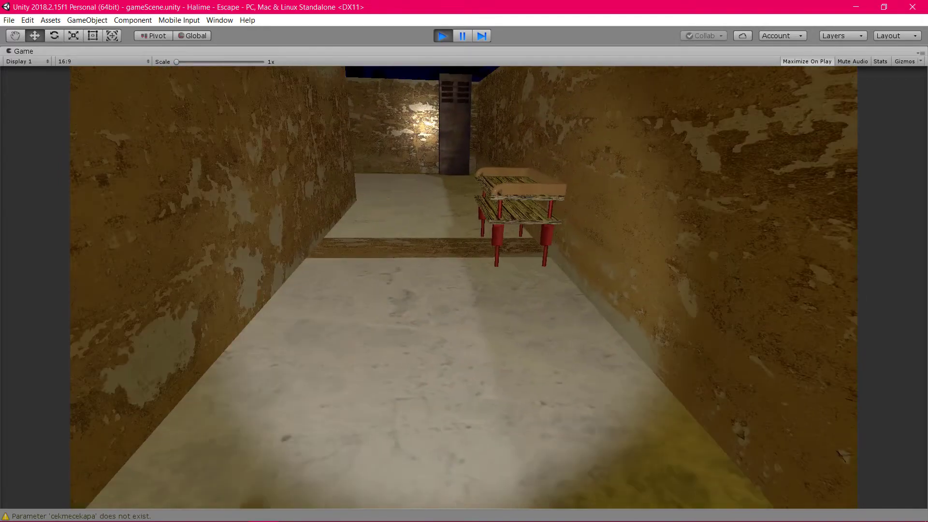
pyautogui.press('w')
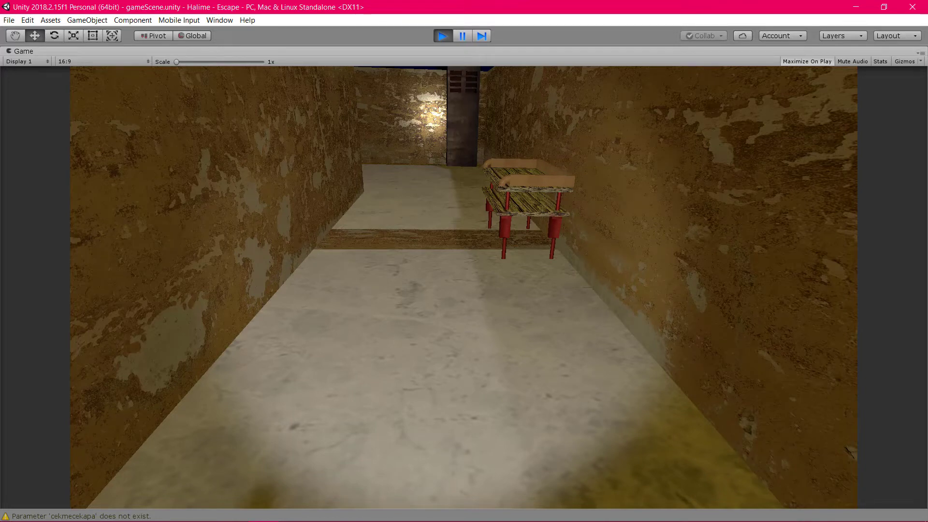
pyautogui.press('w')
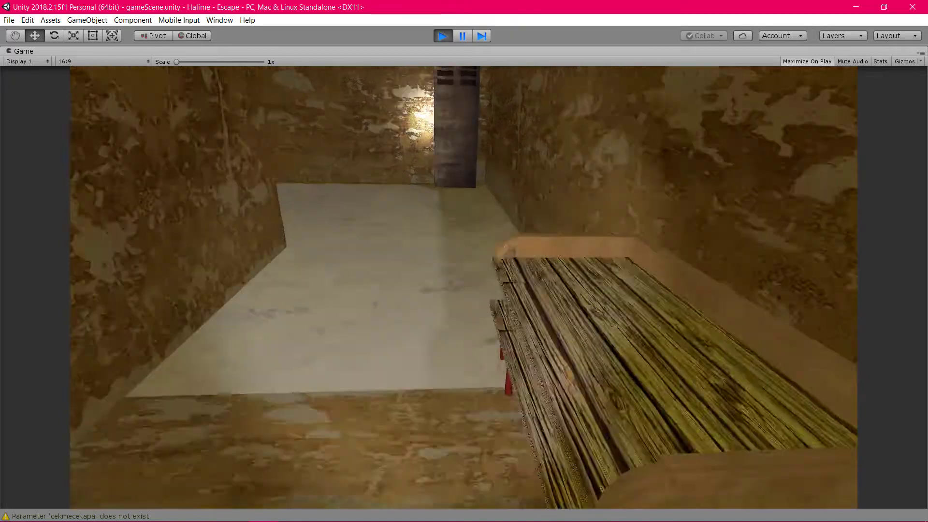
pyautogui.press('w')
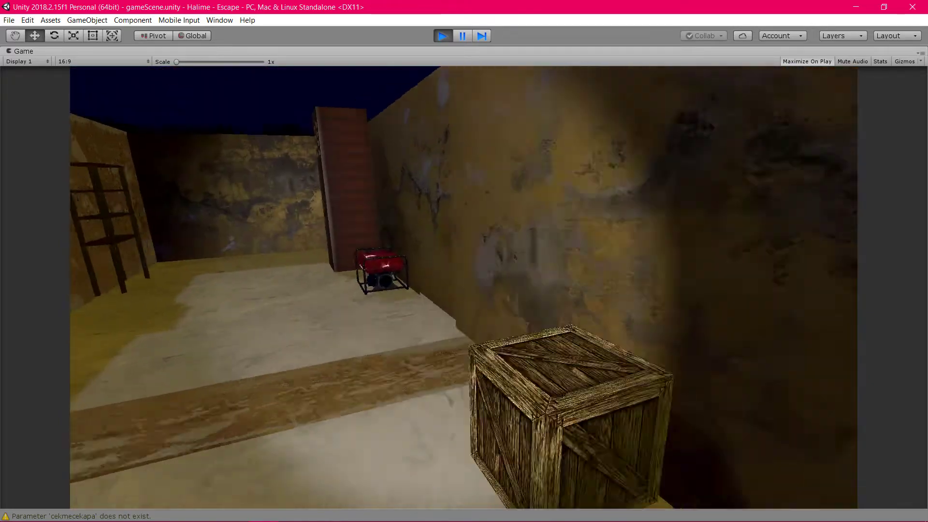
pyautogui.press('w')
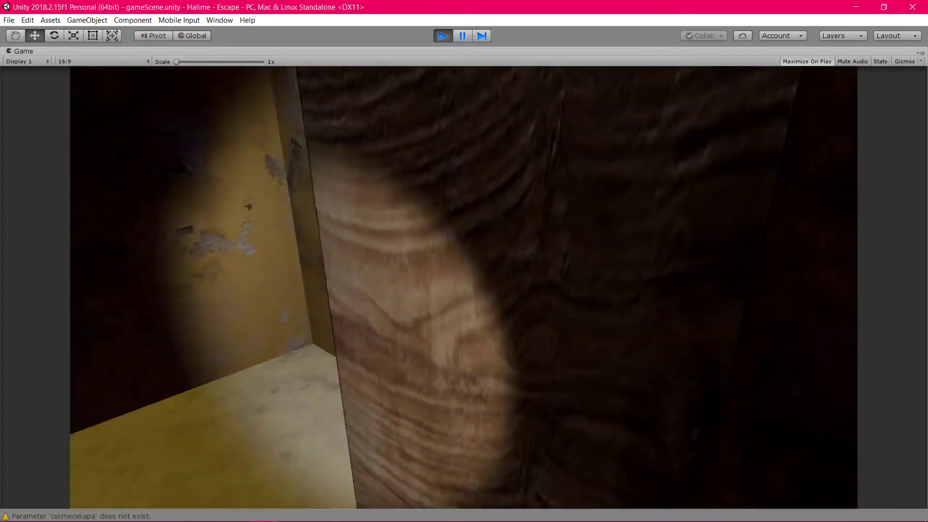
# - Look around the bathroom, then walk out into the yard toward the wooden staircase and doorway
pyautogui.press('w')
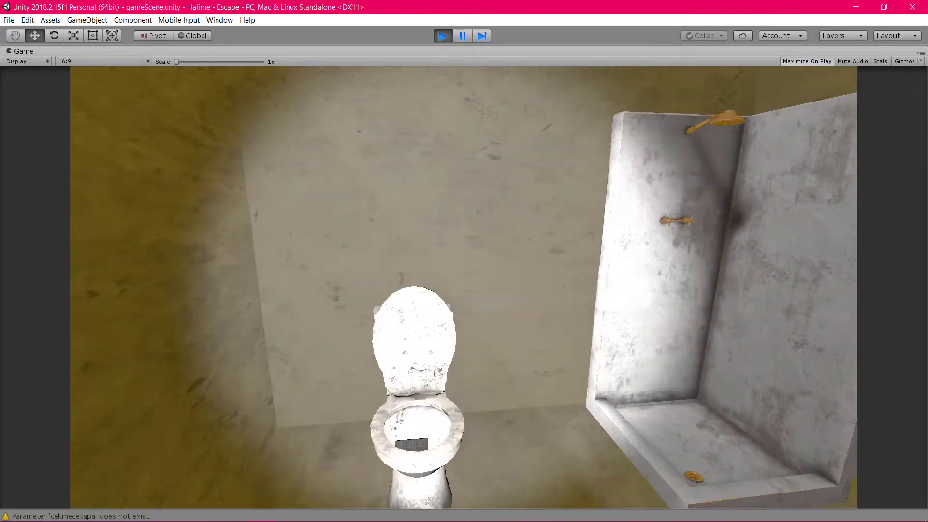
pyautogui.press('w')
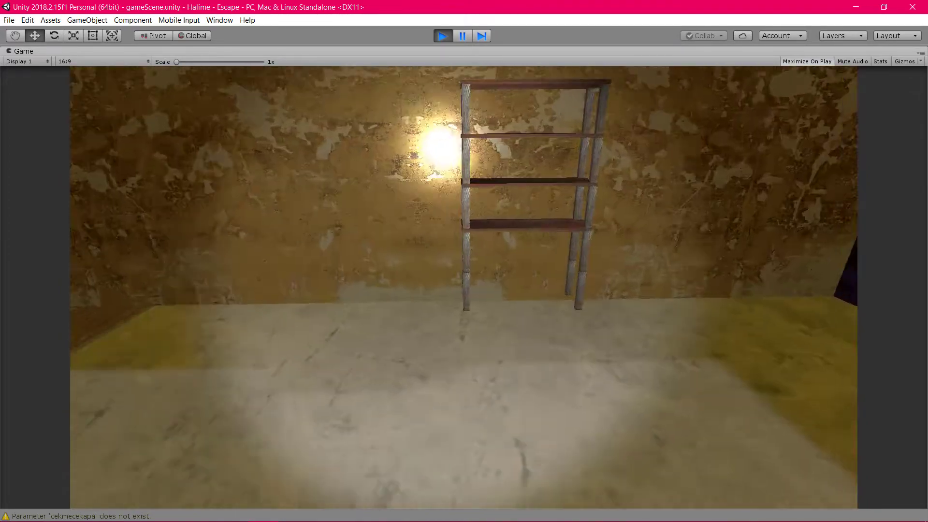
pyautogui.press('w')
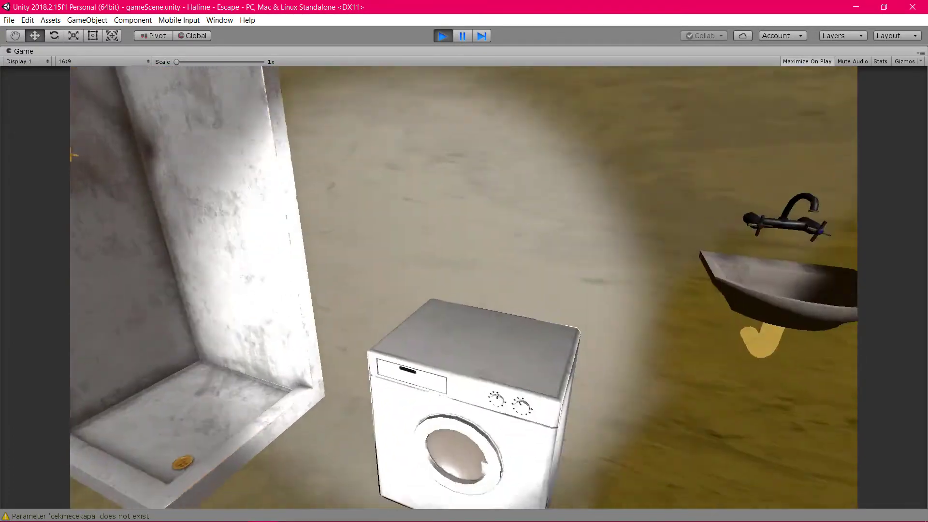
pyautogui.press('w')
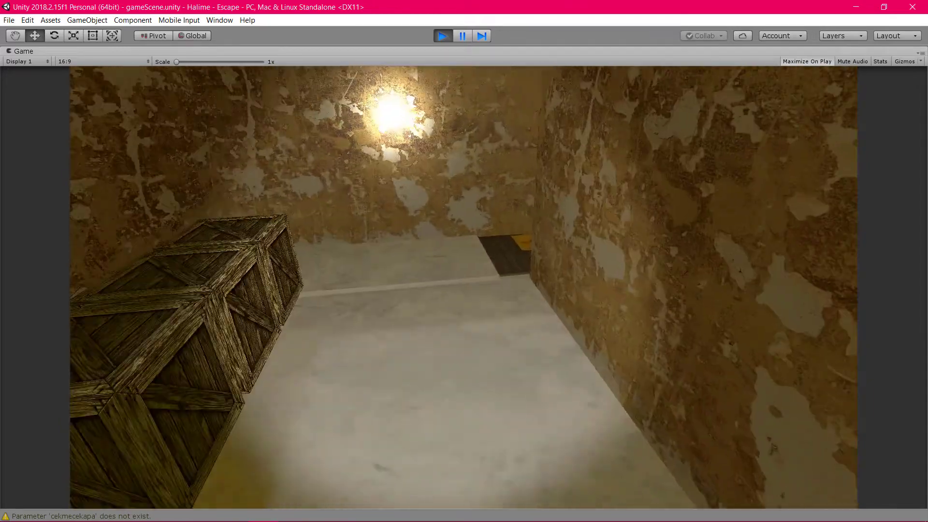
pyautogui.press('w')
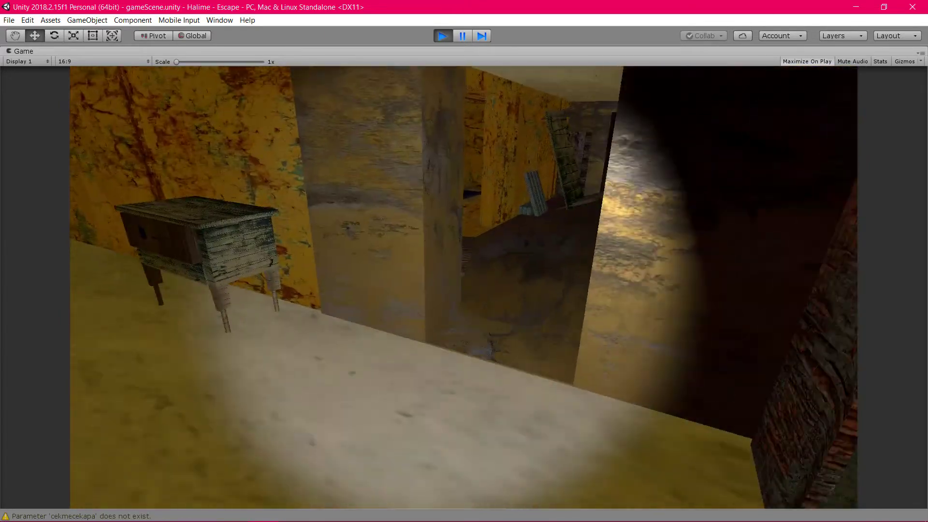
pyautogui.press('w')
pyautogui.press('w')
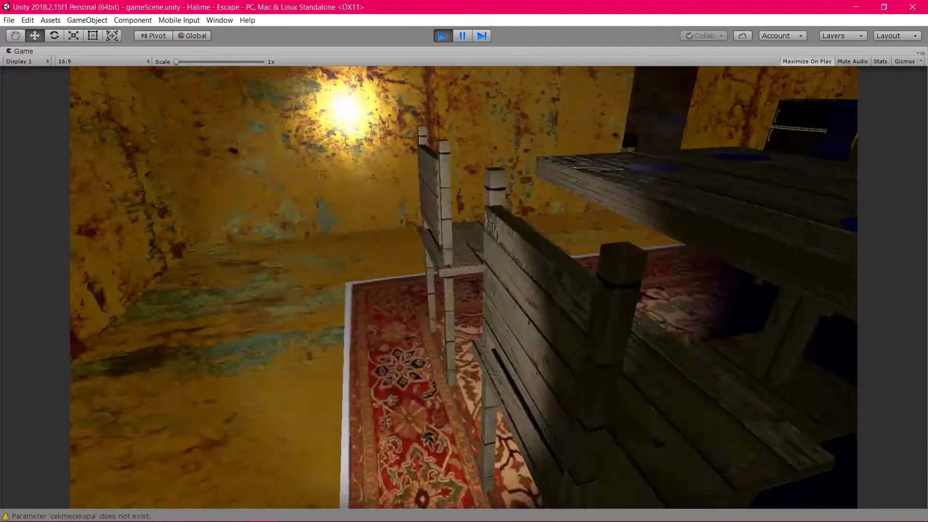
pyautogui.press('w')
pyautogui.press('w')
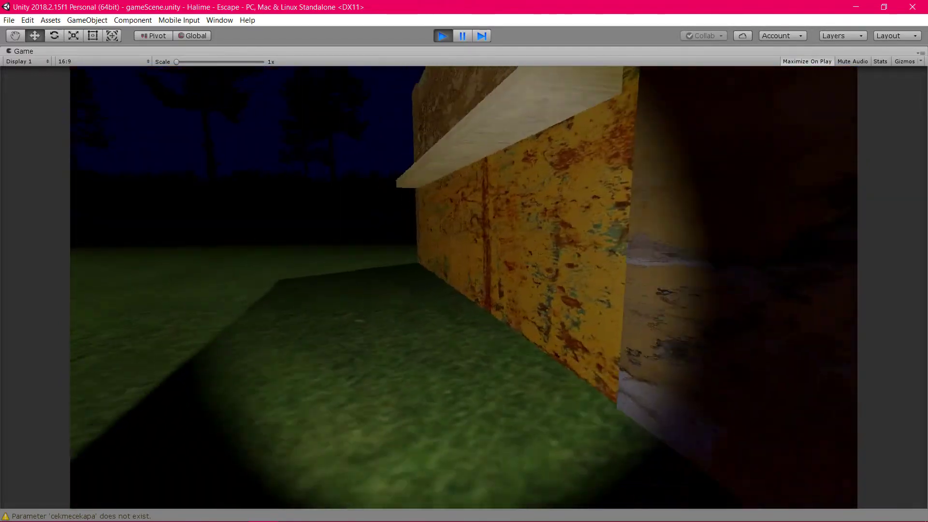
# - Re-enter the building through the shelf room and walk over to the sofa and bench
pyautogui.press('s')
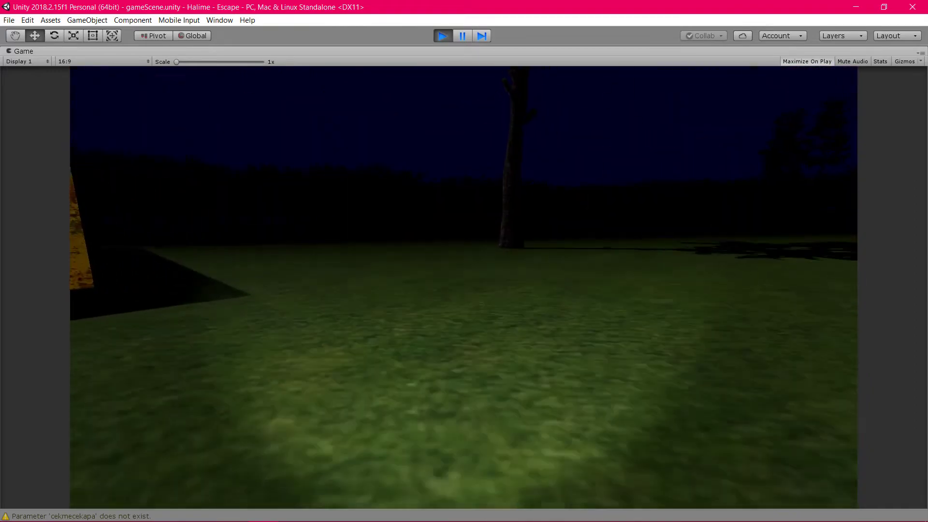
pyautogui.press('w')
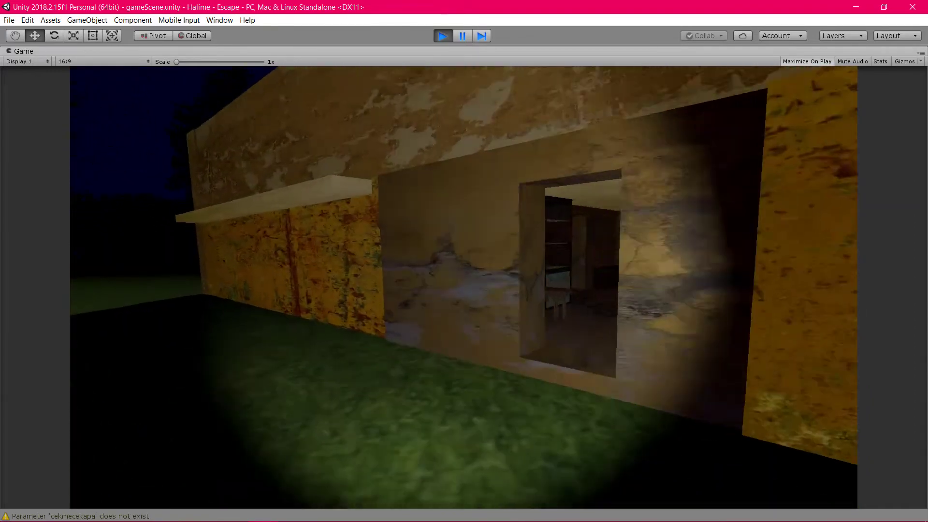
pyautogui.press('w')
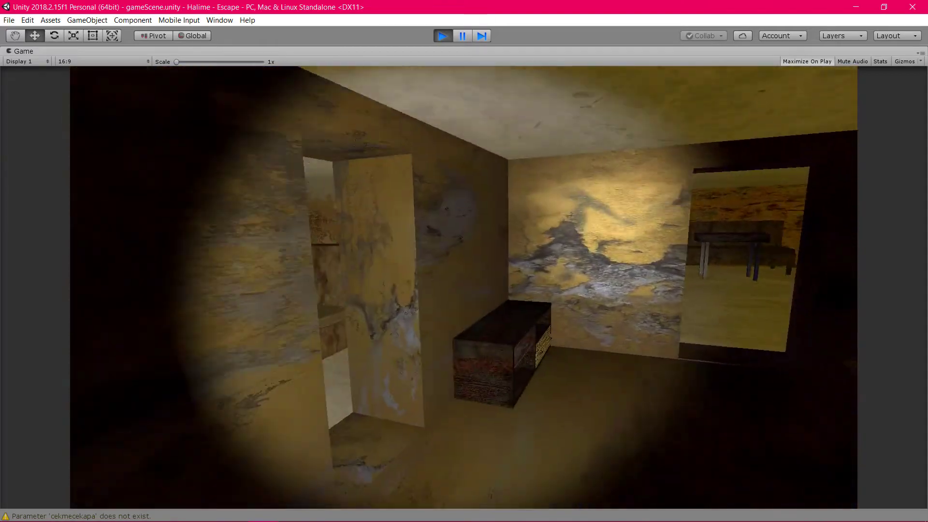
pyautogui.press('w')
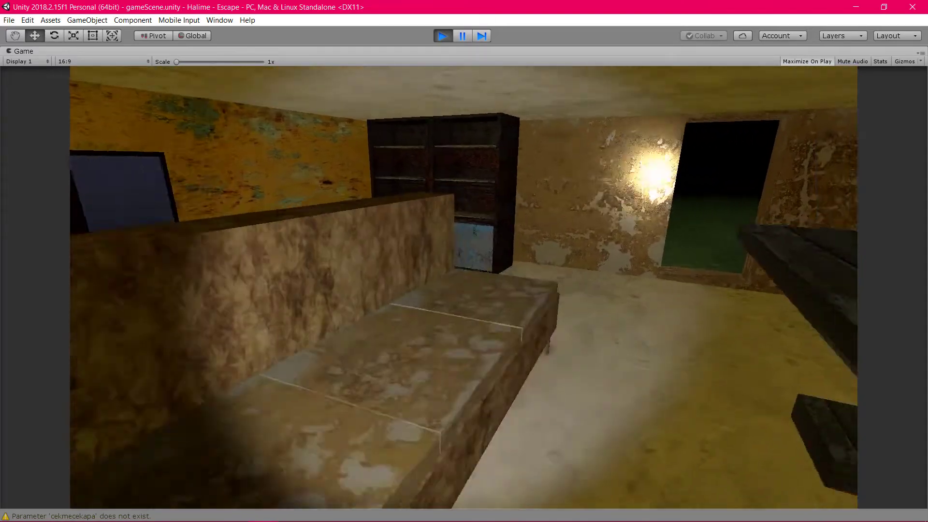
pyautogui.press('w')
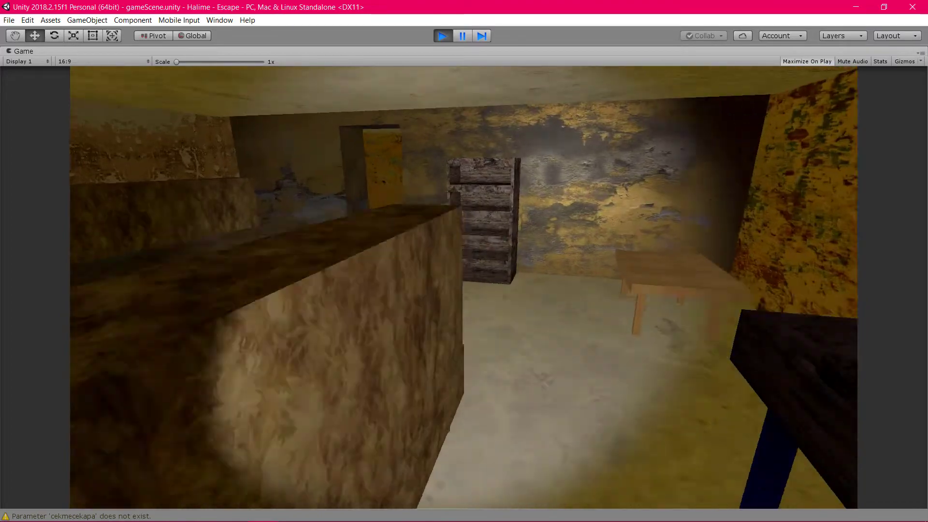
# - Continue past the table and wooden box, then climb the staircase to the upper corridor
pyautogui.press('w')
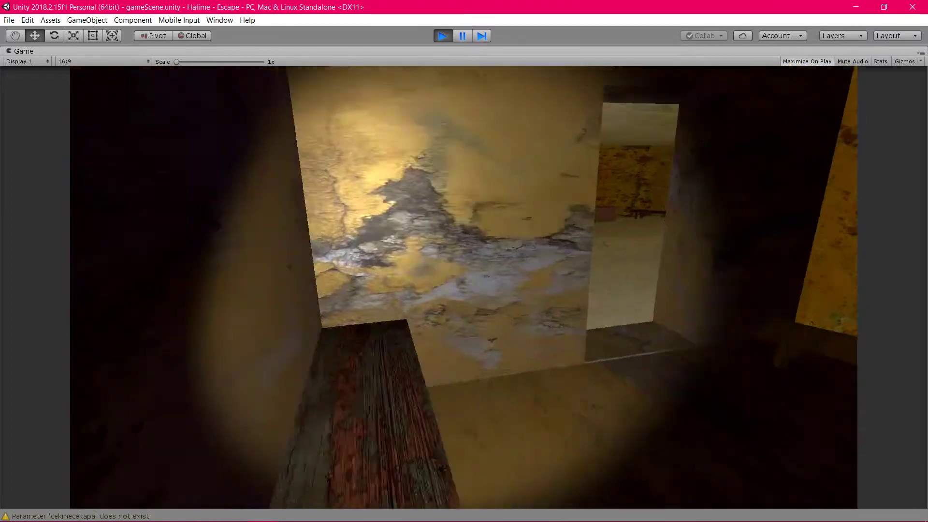
pyautogui.press('w')
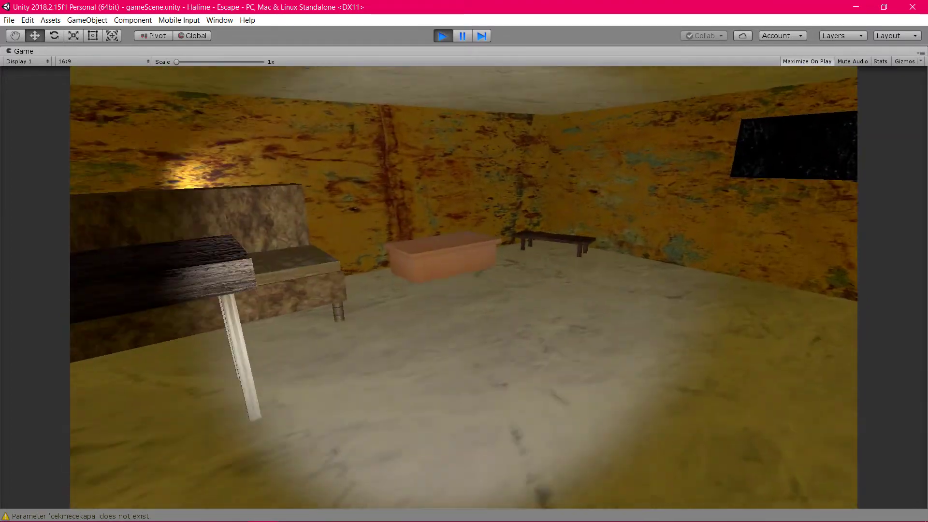
pyautogui.press('w')
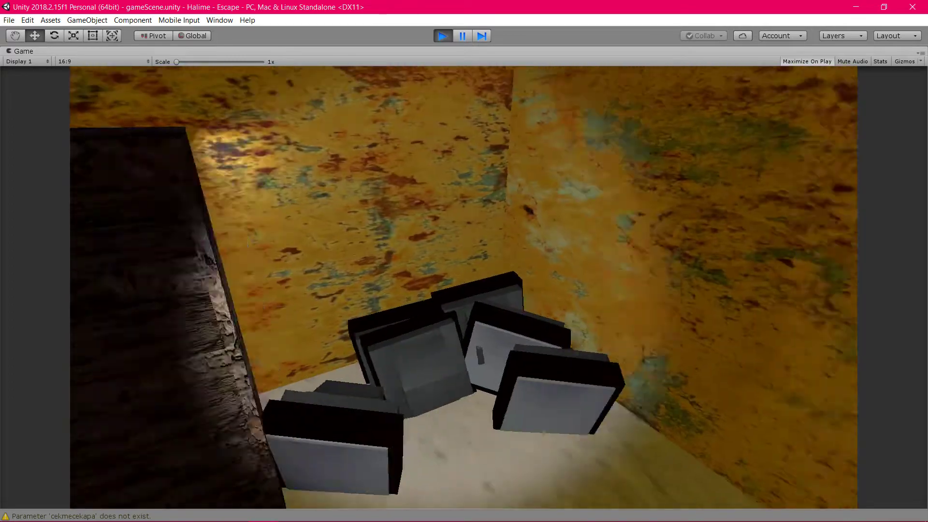
pyautogui.press('w')
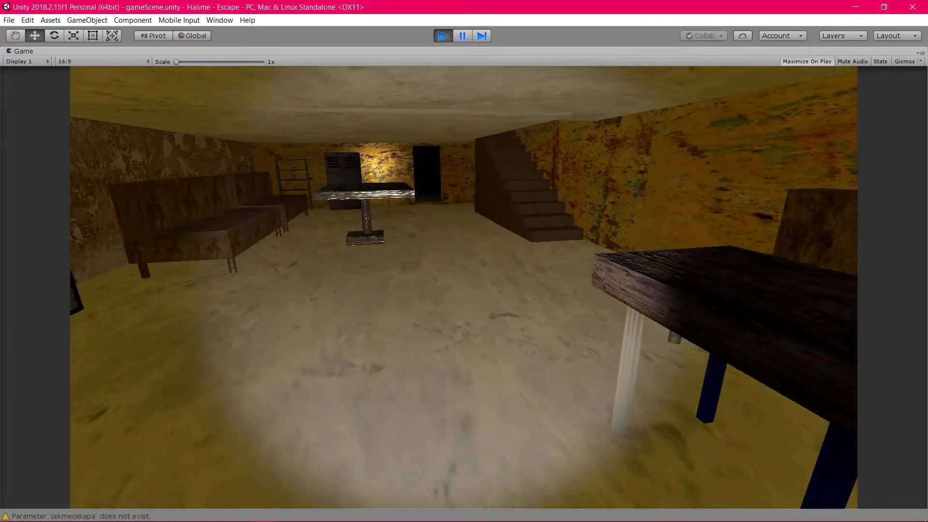
pyautogui.press('w')
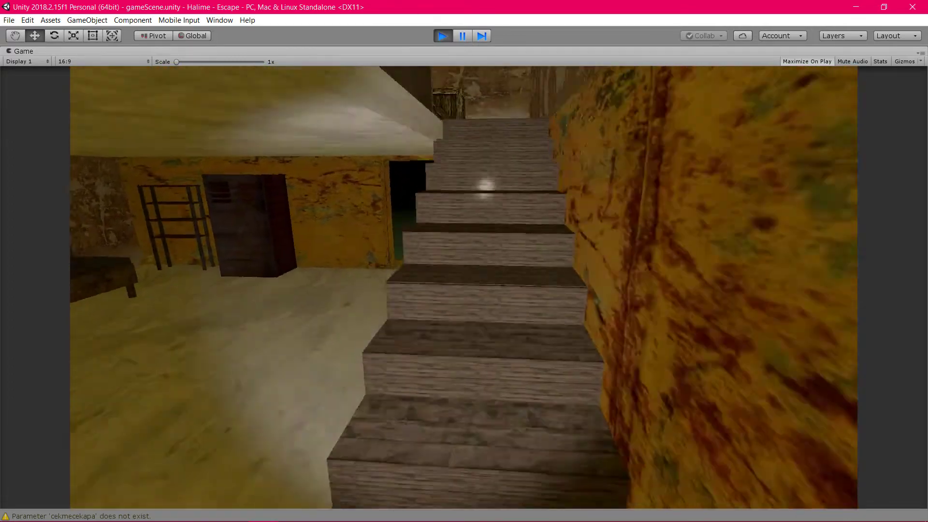
pyautogui.press('w')
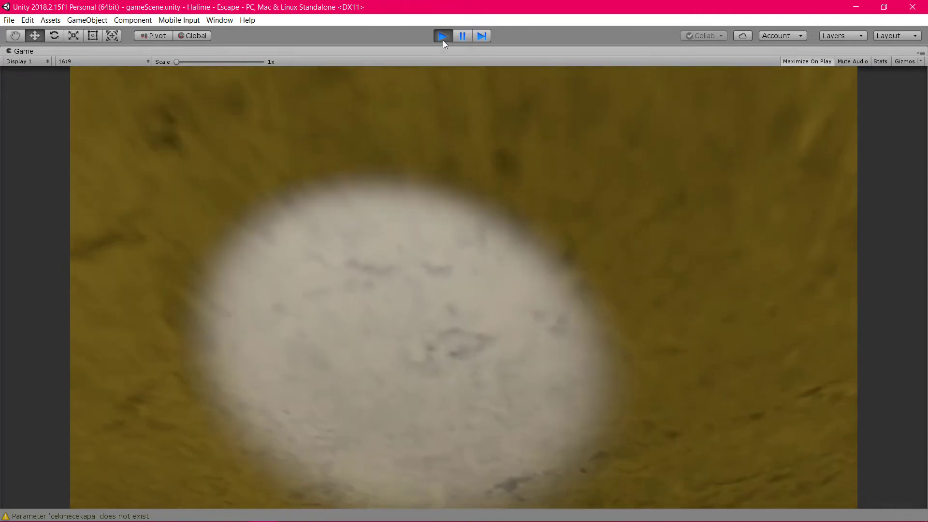
# - Exit Play mode and browse the Assets/3d folder in the Project panel
pyautogui.click(443, 37)
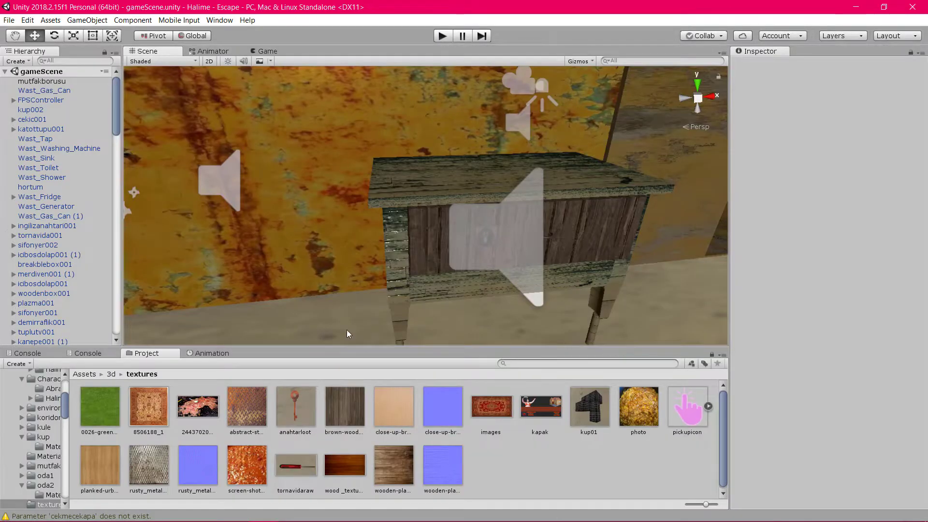
pyautogui.scroll(-3, 78, 115)
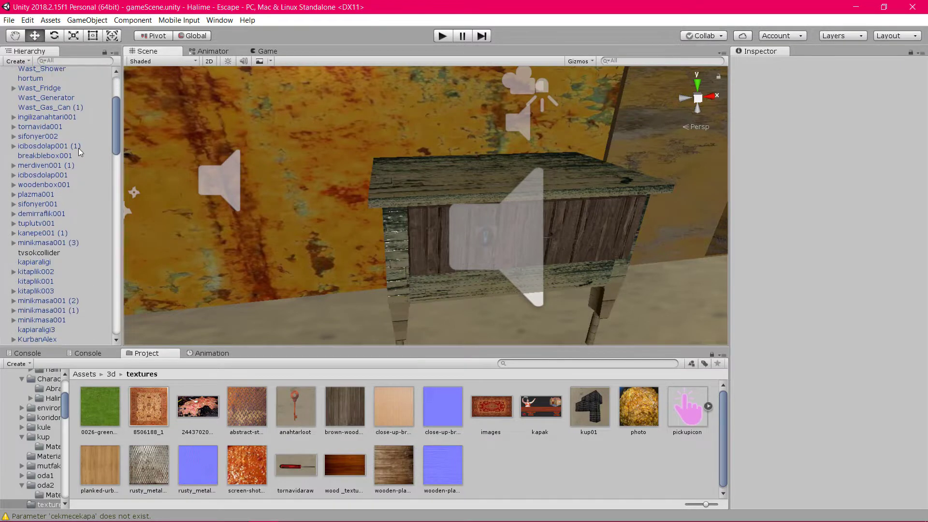
pyautogui.scroll(-3, 78, 148)
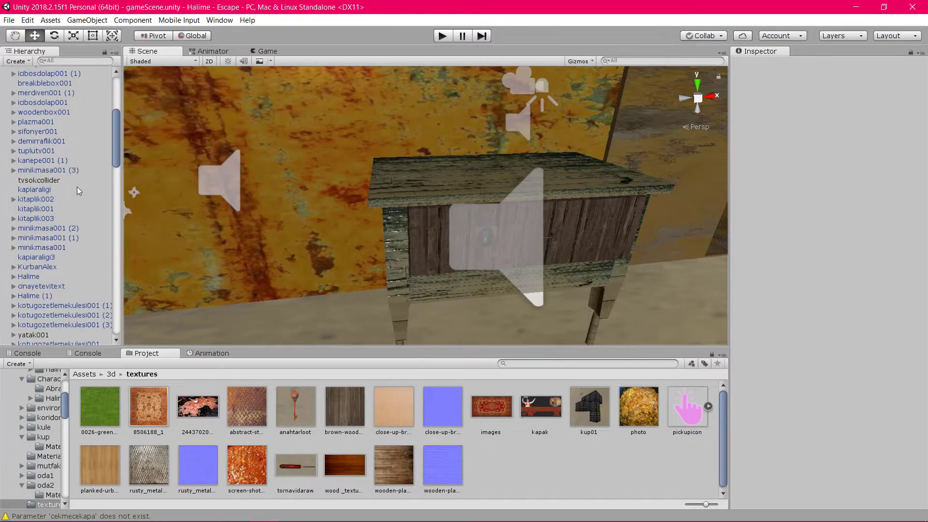
pyautogui.click(111, 373)
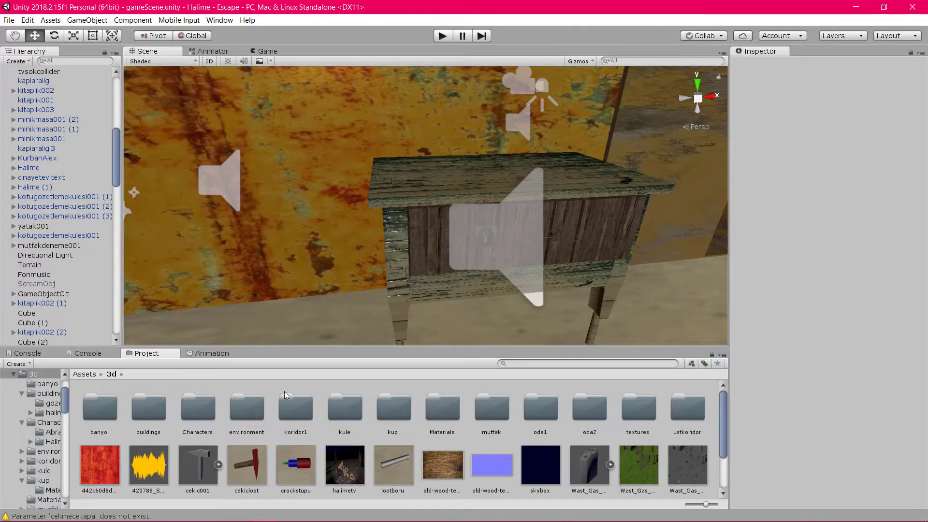
pyautogui.scroll(-2, 406, 439)
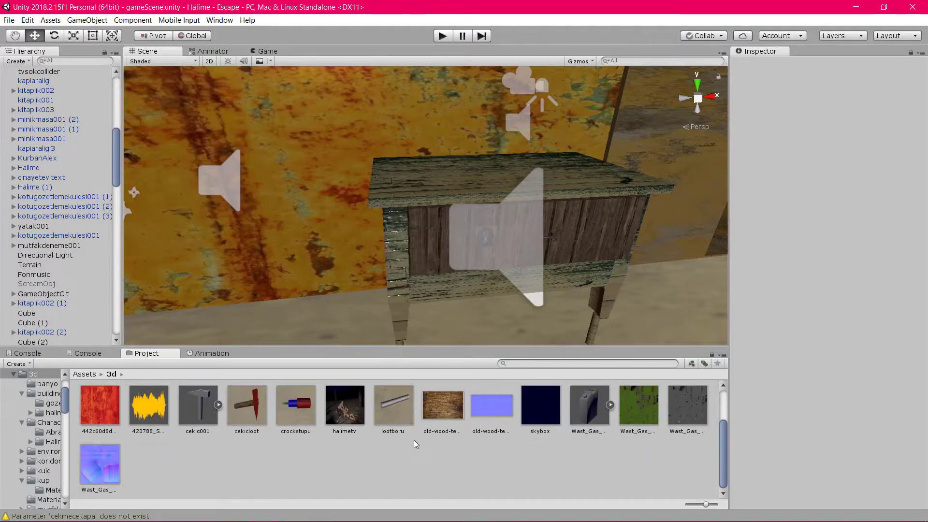
pyautogui.scroll(2, 416, 432)
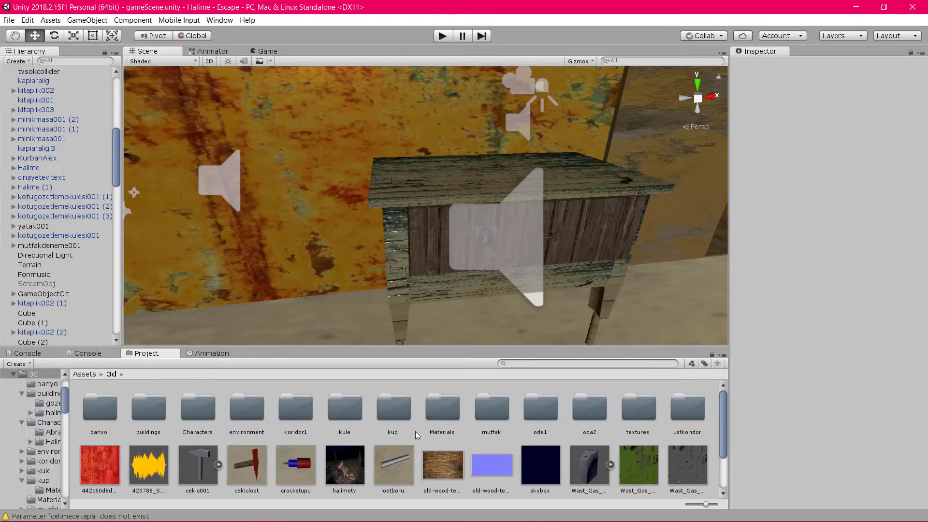
pyautogui.scroll(-2, 477, 443)
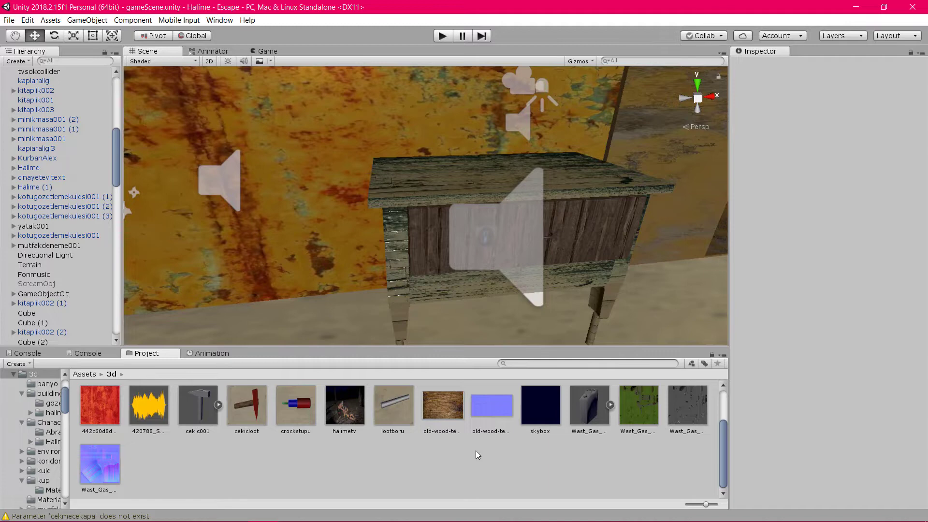
# - Open the Script folder under Assets and load kutusokscript.cs in Visual Studio
pyautogui.click(87, 374)
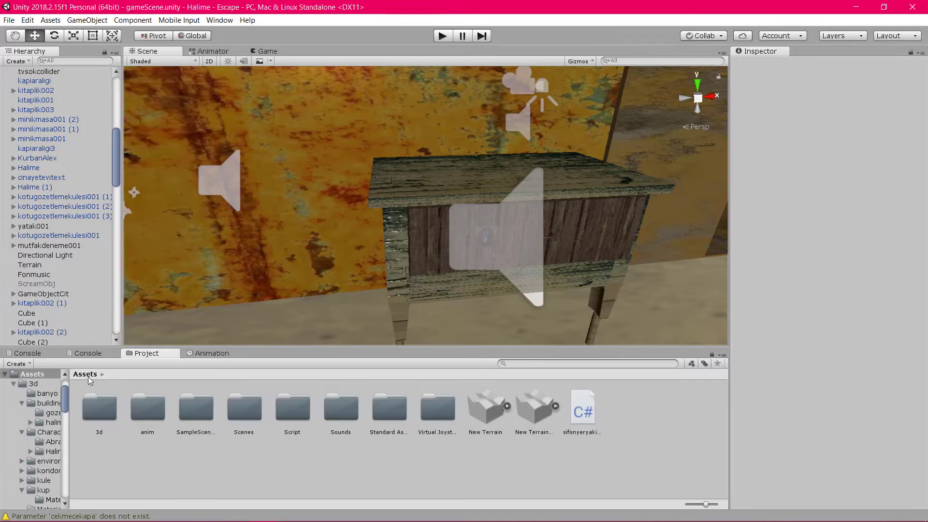
pyautogui.doubleClick(290, 408)
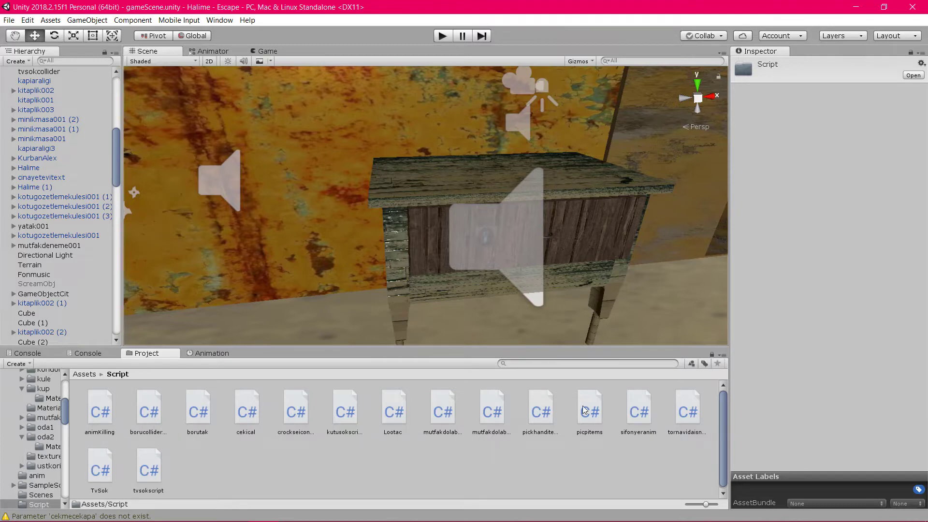
pyautogui.doubleClick(203, 412)
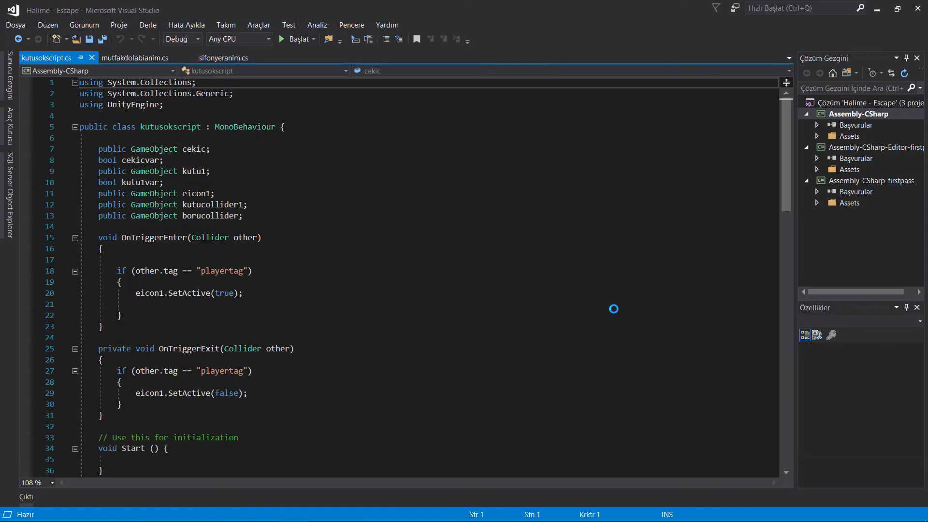
pyautogui.scroll(-6, 386, 321)
pyautogui.scroll(-5, 387, 321)
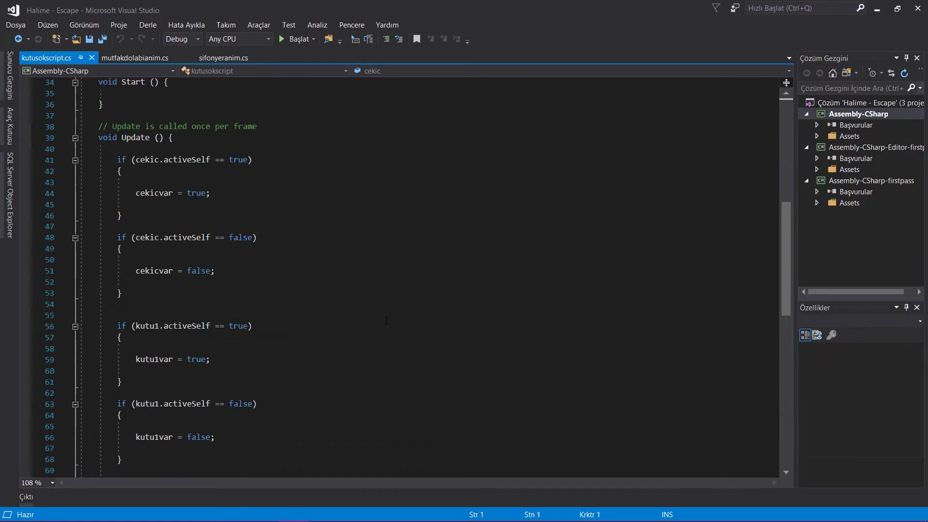
pyautogui.scroll(-5, 386, 321)
pyautogui.scroll(-5, 387, 320)
pyautogui.scroll(4, 382, 319)
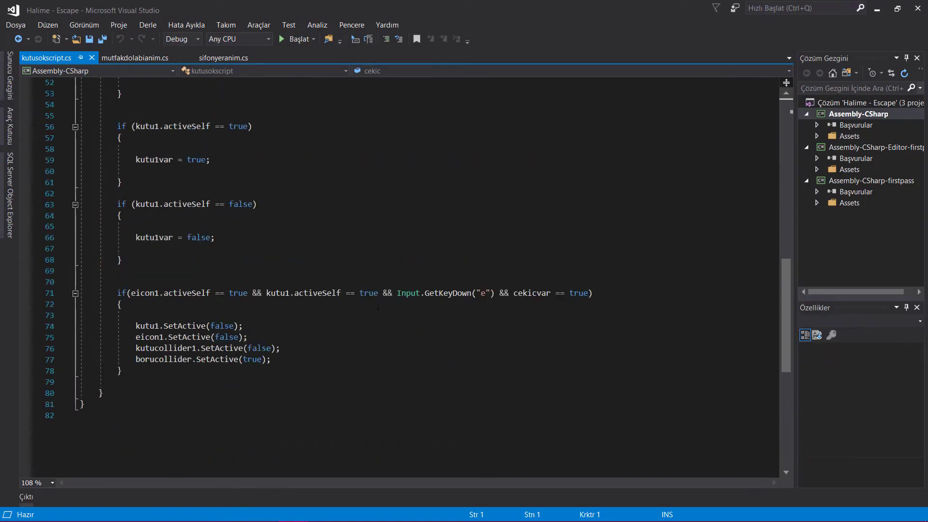
pyautogui.scroll(3, 378, 307)
pyautogui.scroll(5, 377, 304)
pyautogui.scroll(6, 377, 300)
pyautogui.scroll(2, 377, 297)
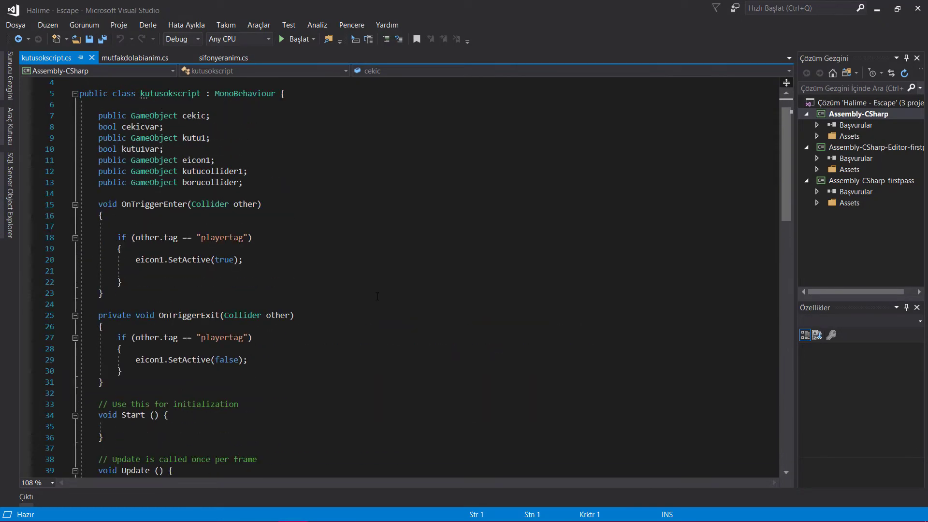
pyautogui.scroll(1, 377, 296)
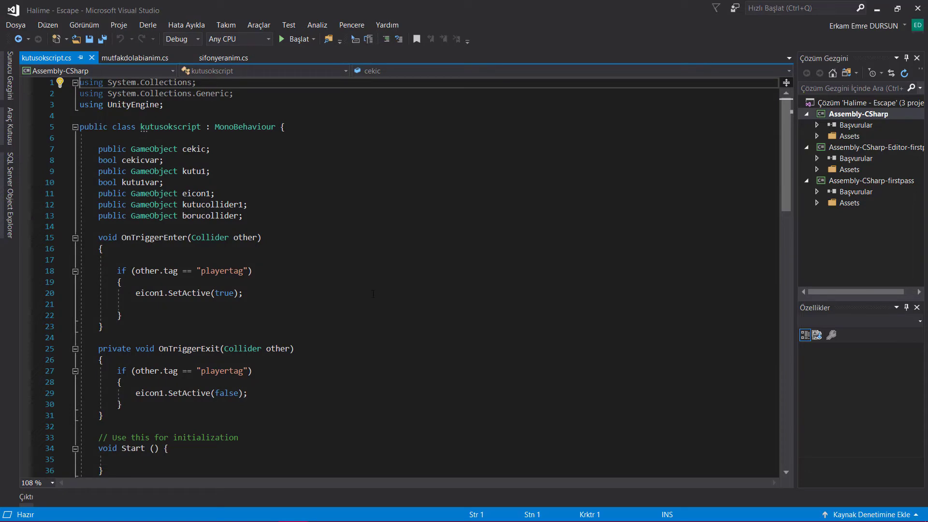
pyautogui.scroll(-2, 373, 294)
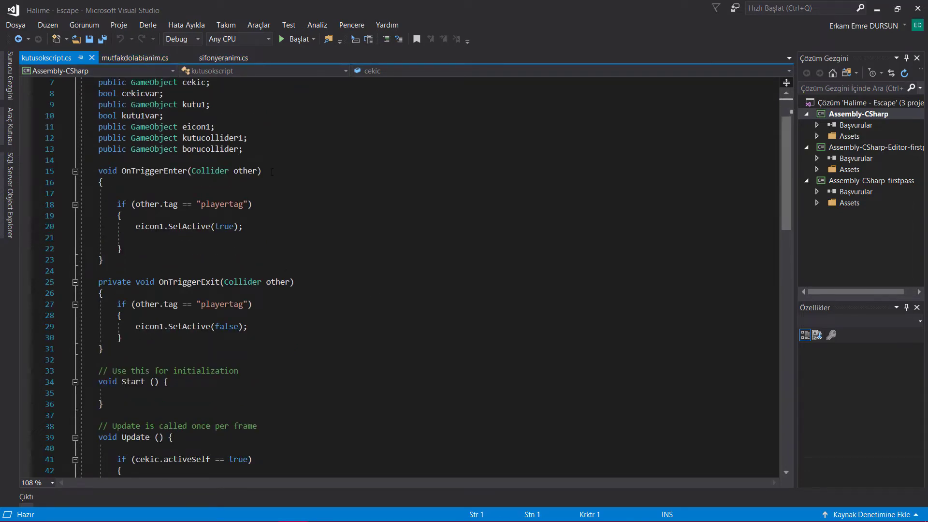
pyautogui.scroll(-6, 313, 240)
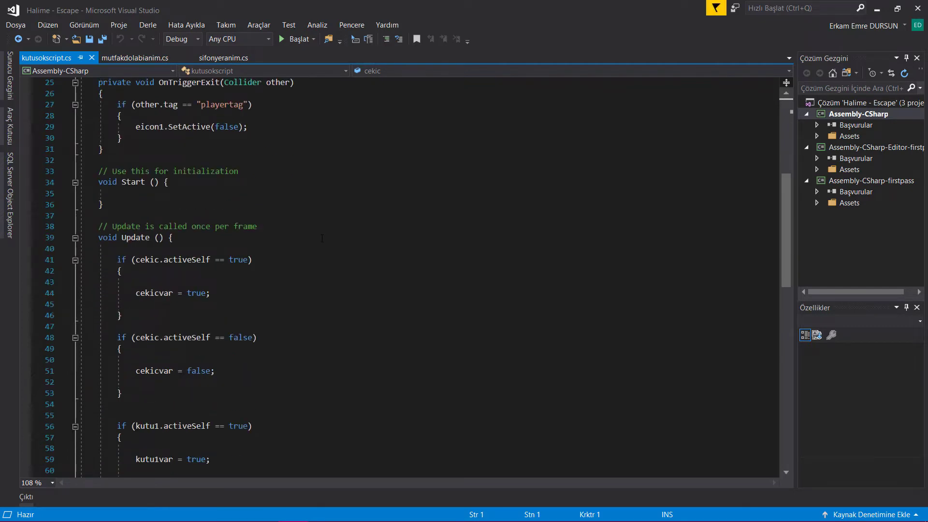
pyautogui.scroll(1, 319, 236)
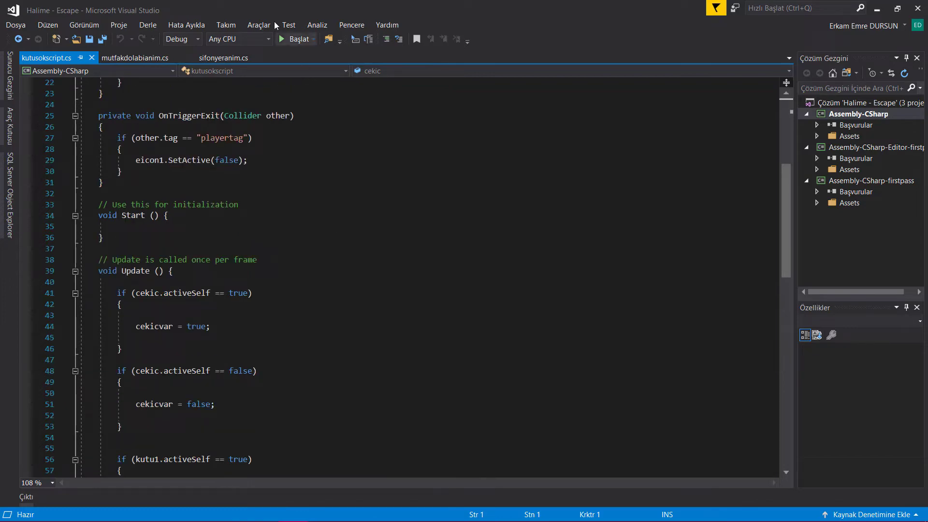
pyautogui.scroll(3, 340, 181)
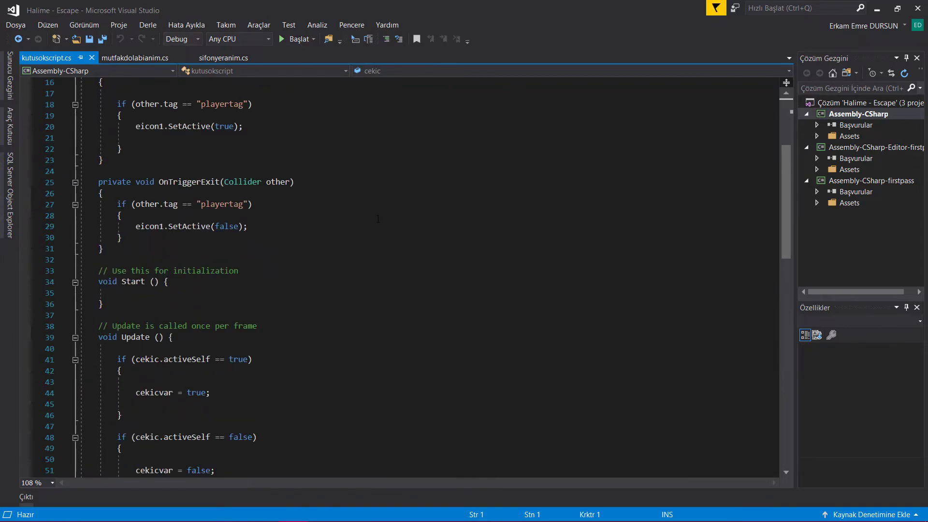
pyautogui.scroll(3, 339, 181)
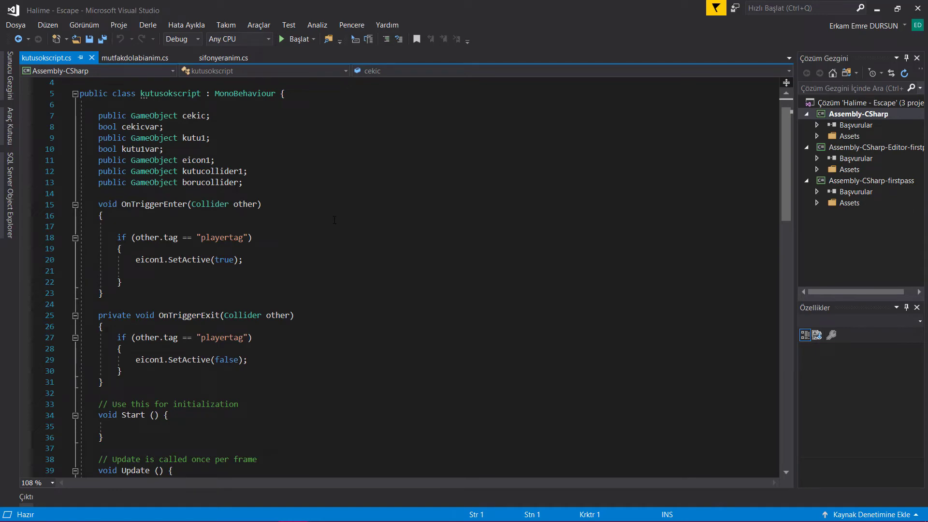
pyautogui.scroll(-3, 335, 220)
pyautogui.scroll(-2, 334, 221)
pyautogui.scroll(-1, 334, 222)
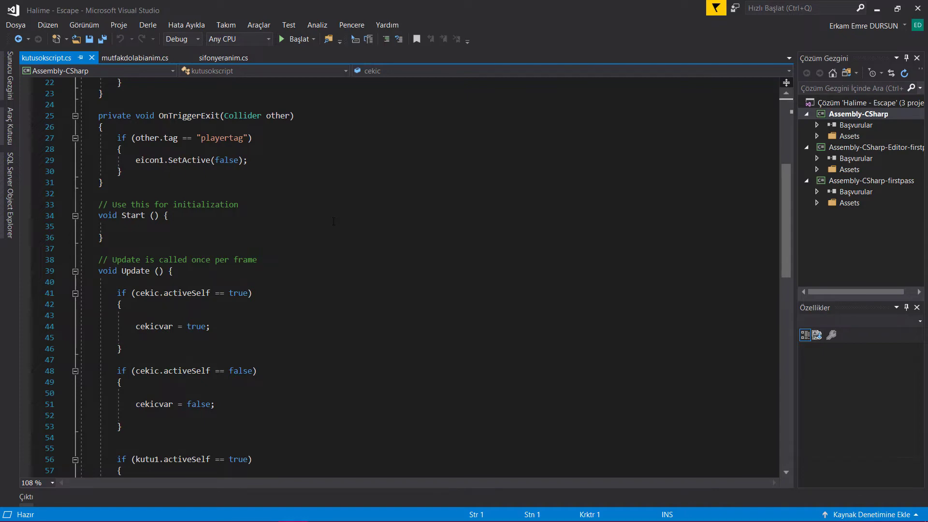
pyautogui.scroll(-4, 378, 232)
pyautogui.scroll(-5, 378, 232)
pyautogui.scroll(-1, 378, 232)
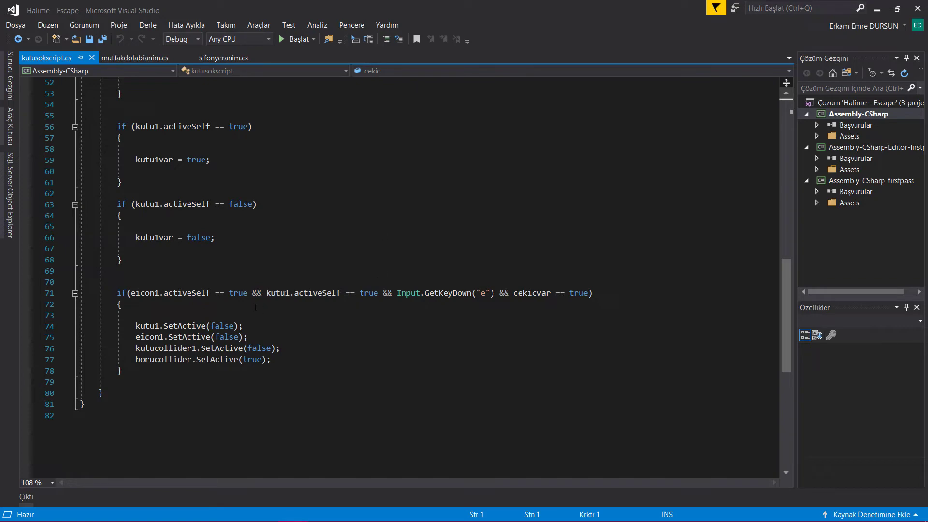
pyautogui.click(242, 315)
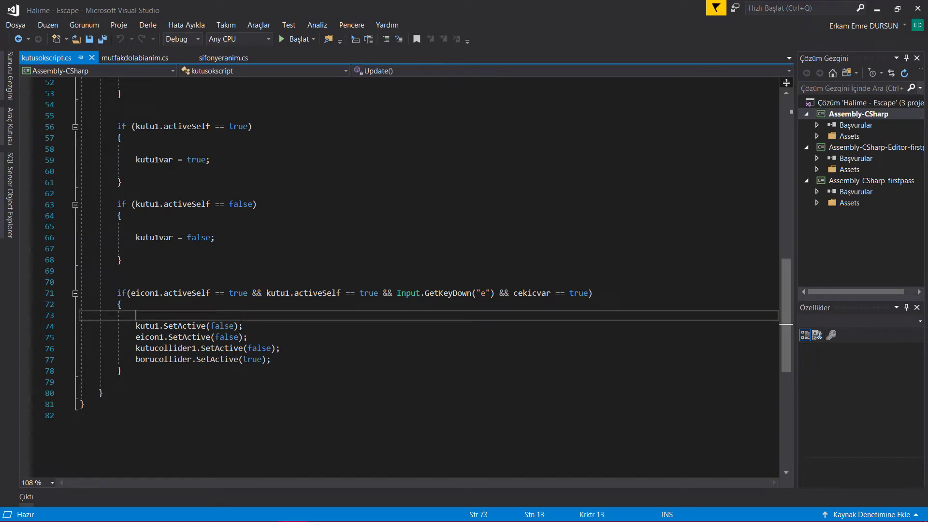
pyautogui.scroll(4, 290, 284)
pyautogui.scroll(5, 289, 284)
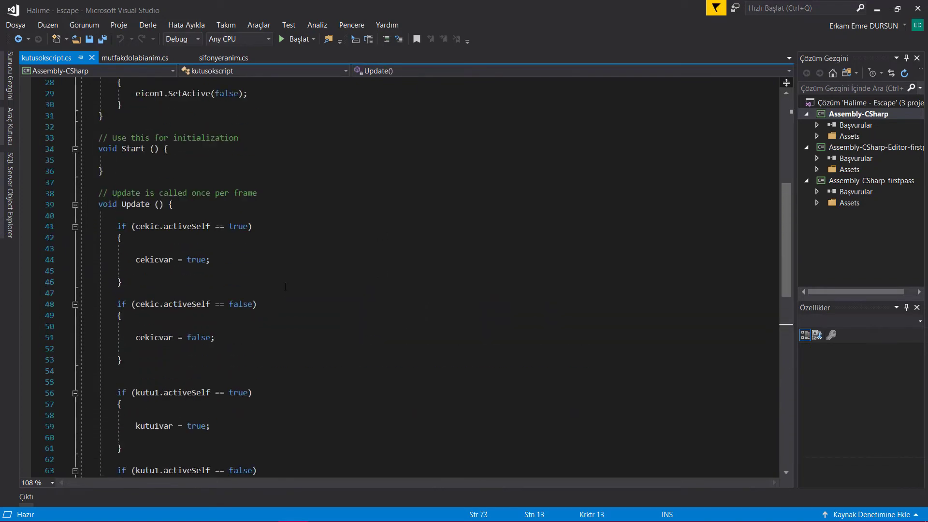
pyautogui.scroll(2, 289, 284)
pyautogui.scroll(3, 290, 283)
pyautogui.scroll(3, 290, 284)
pyautogui.scroll(-2, 201, 197)
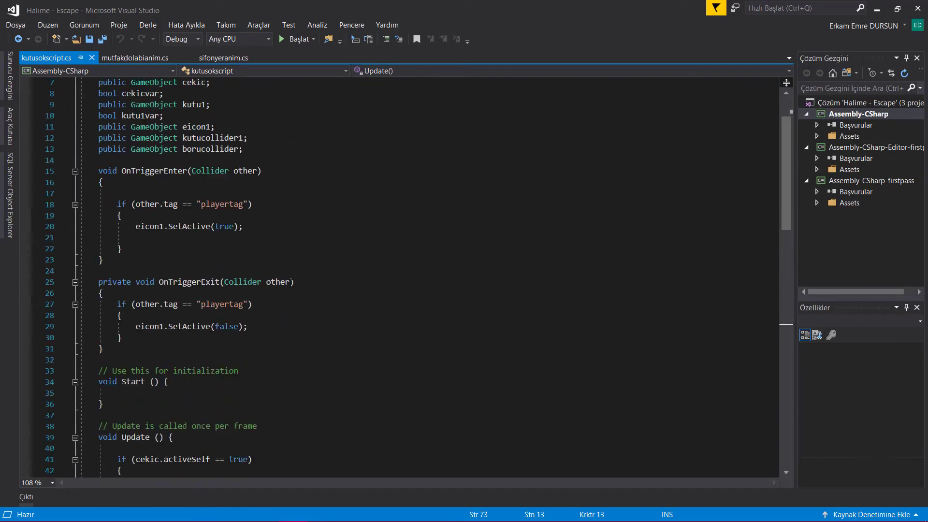
pyautogui.scroll(-2, 201, 197)
pyautogui.moveTo(201, 196); pyautogui.dragTo(254, 300)
pyautogui.click(255, 305)
pyautogui.scroll(-3, 271, 302)
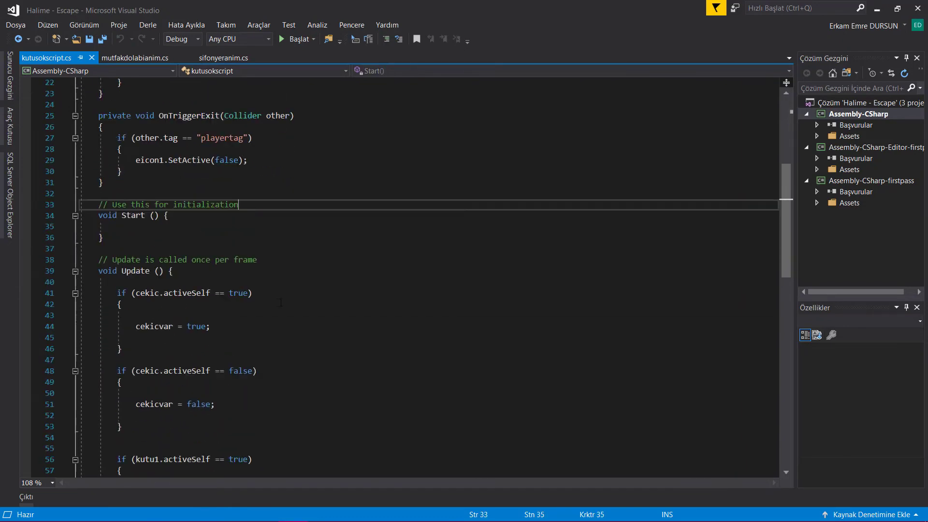
pyautogui.scroll(-1, 280, 296)
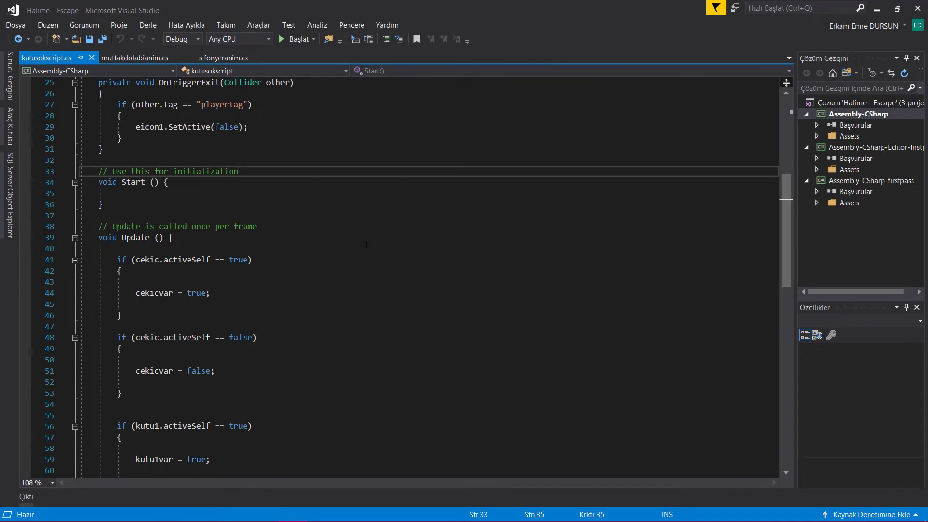
pyautogui.scroll(1, 396, 272)
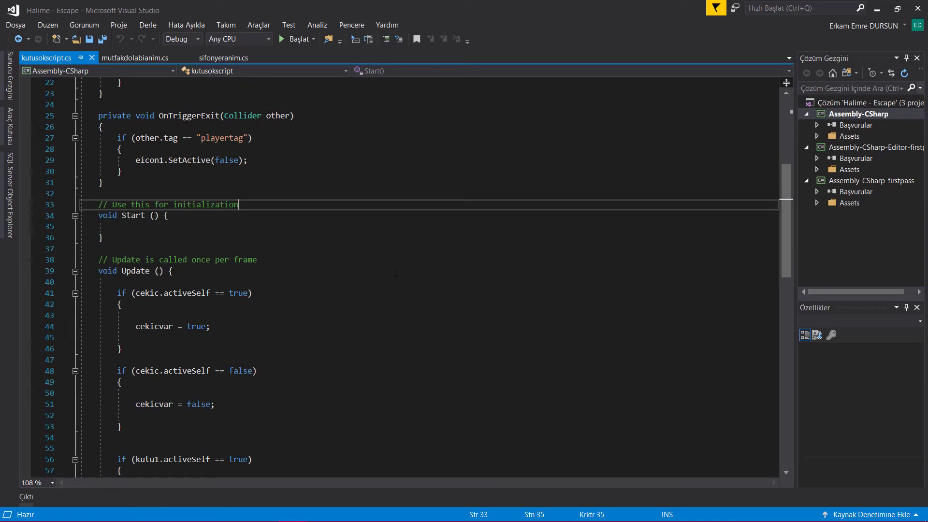
pyautogui.scroll(4, 396, 272)
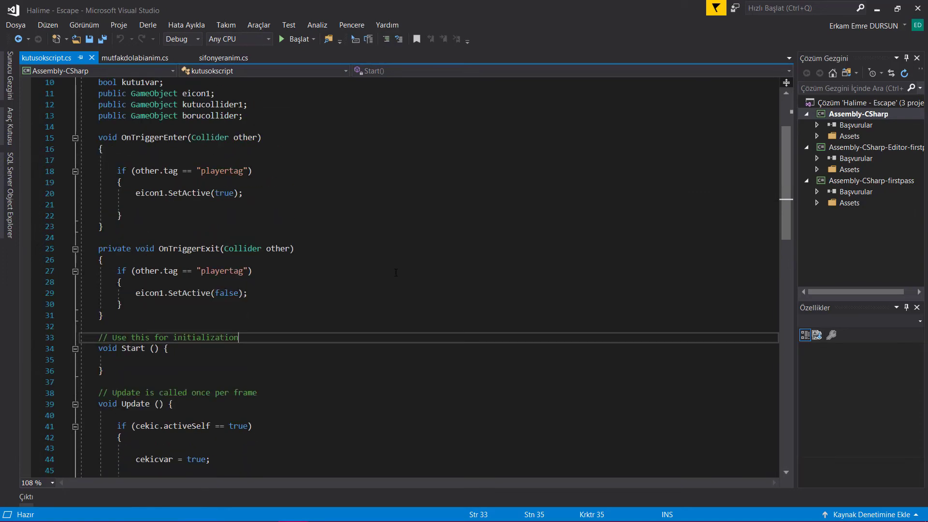
pyautogui.scroll(3, 396, 272)
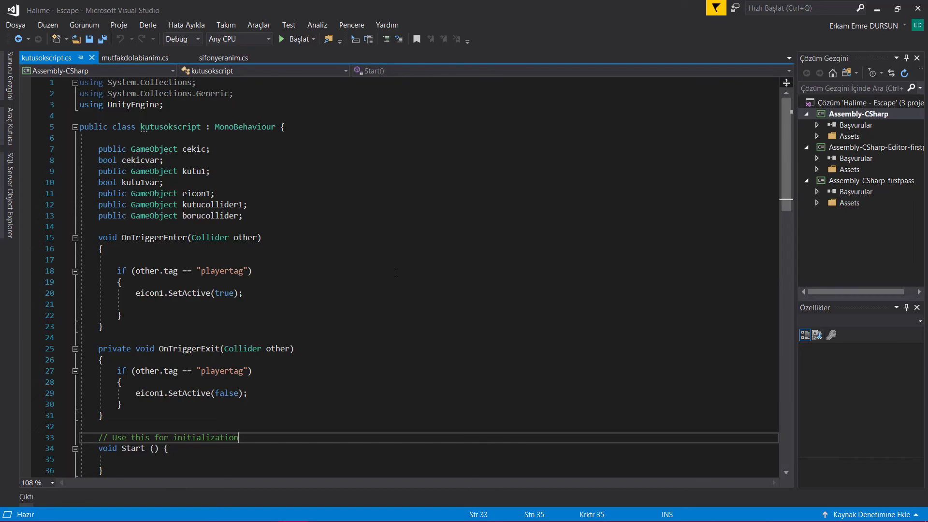
pyautogui.scroll(-6, 396, 272)
pyautogui.scroll(-5, 396, 272)
pyautogui.scroll(-6, 397, 274)
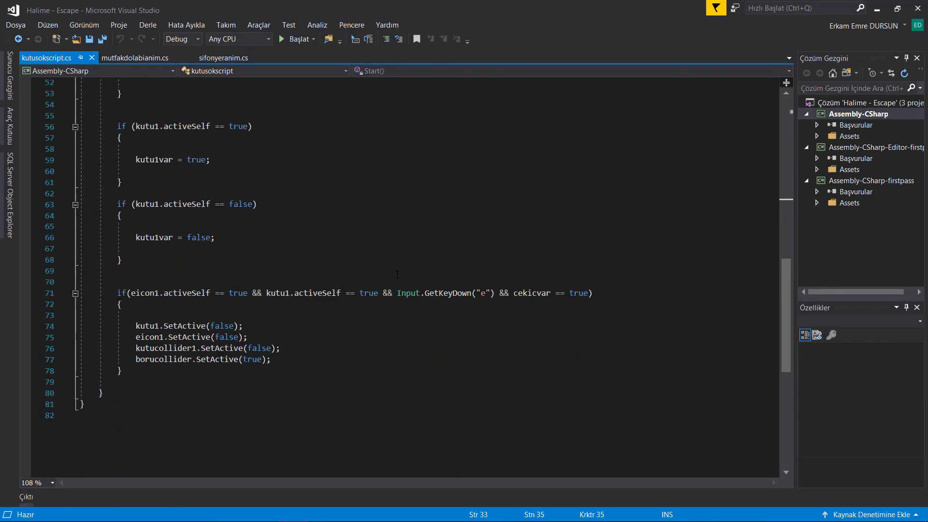
pyautogui.scroll(-4, 397, 274)
pyautogui.scroll(4, 401, 270)
pyautogui.scroll(7, 406, 268)
pyautogui.scroll(8, 413, 264)
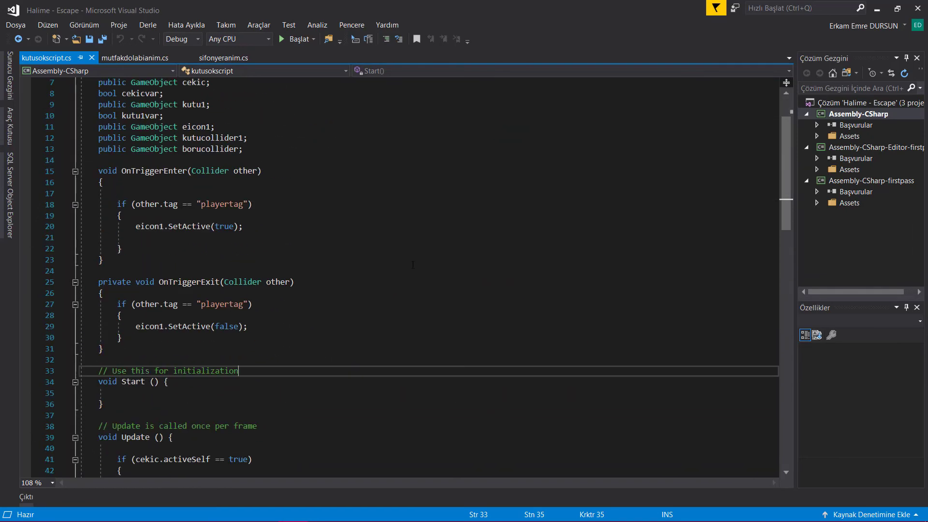
pyautogui.scroll(1, 413, 264)
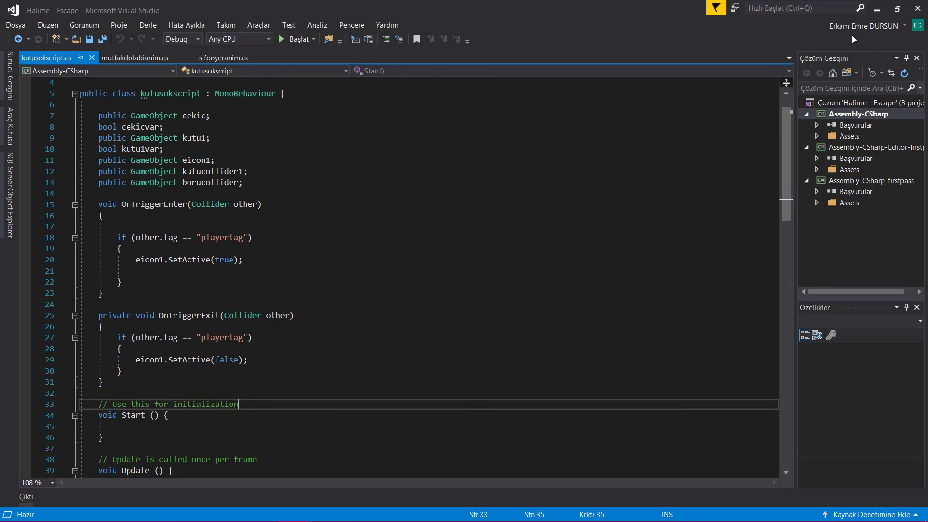
# - Minimize Visual Studio, pull the Scene camera back from the table, and list the top-level Assets folders
pyautogui.click(876, 8)
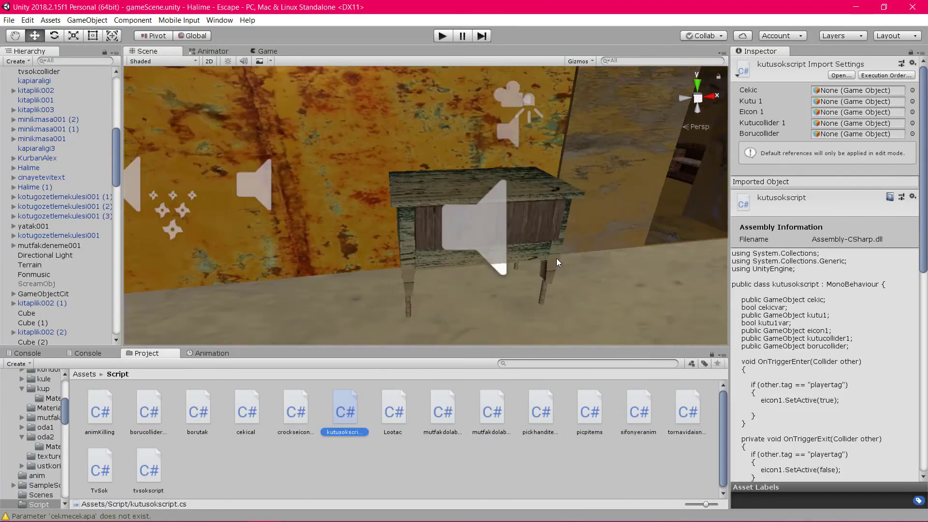
pyautogui.press('Down')
pyautogui.press('Down')
pyautogui.press('Right')
pyautogui.press('Right')
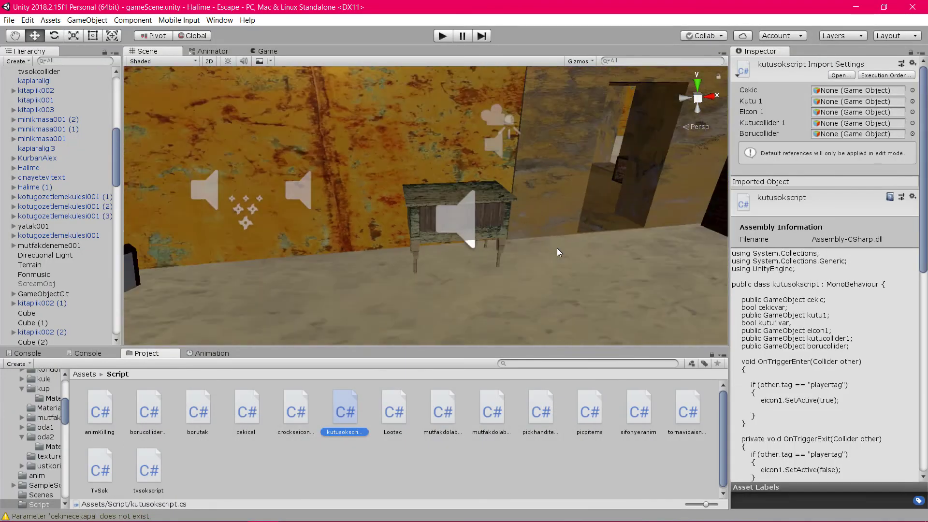
pyautogui.keyDown('alt'); pyautogui.moveTo(556, 248); pyautogui.dragTo(541, 236); pyautogui.keyUp('alt')
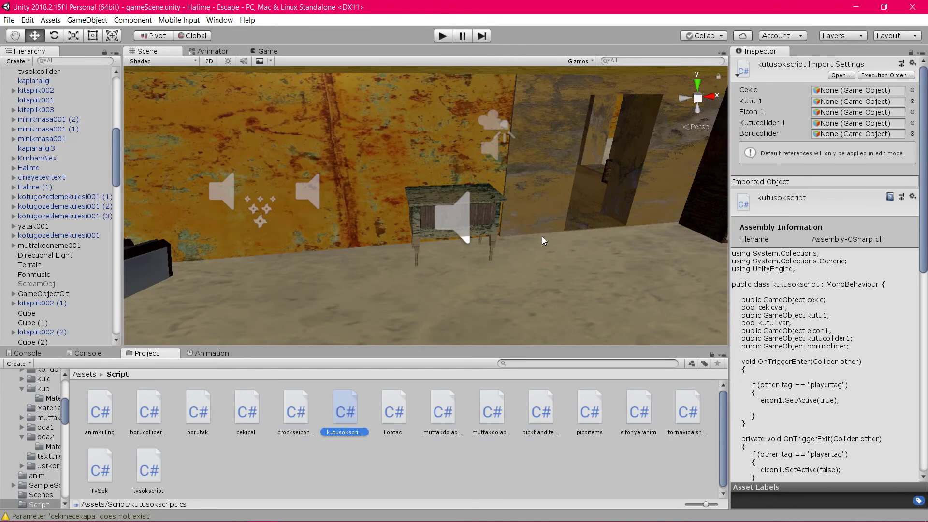
pyautogui.click(86, 374)
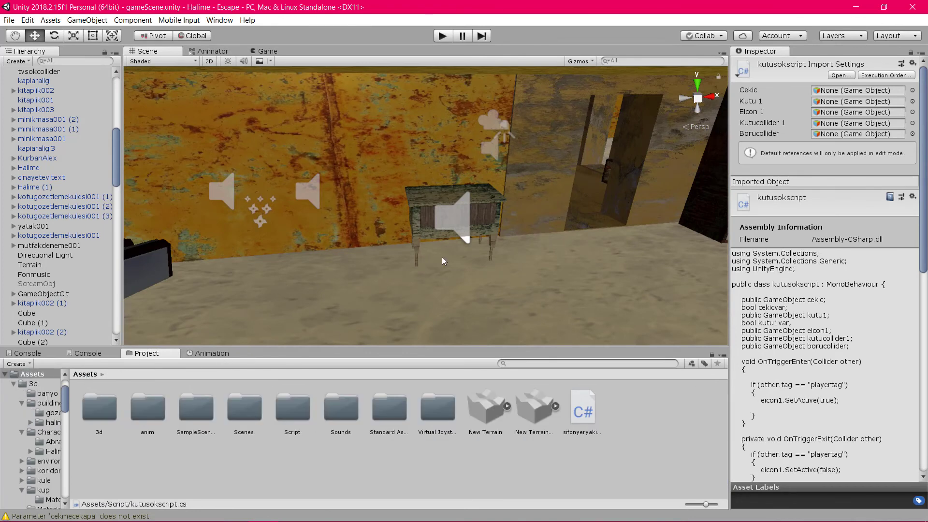